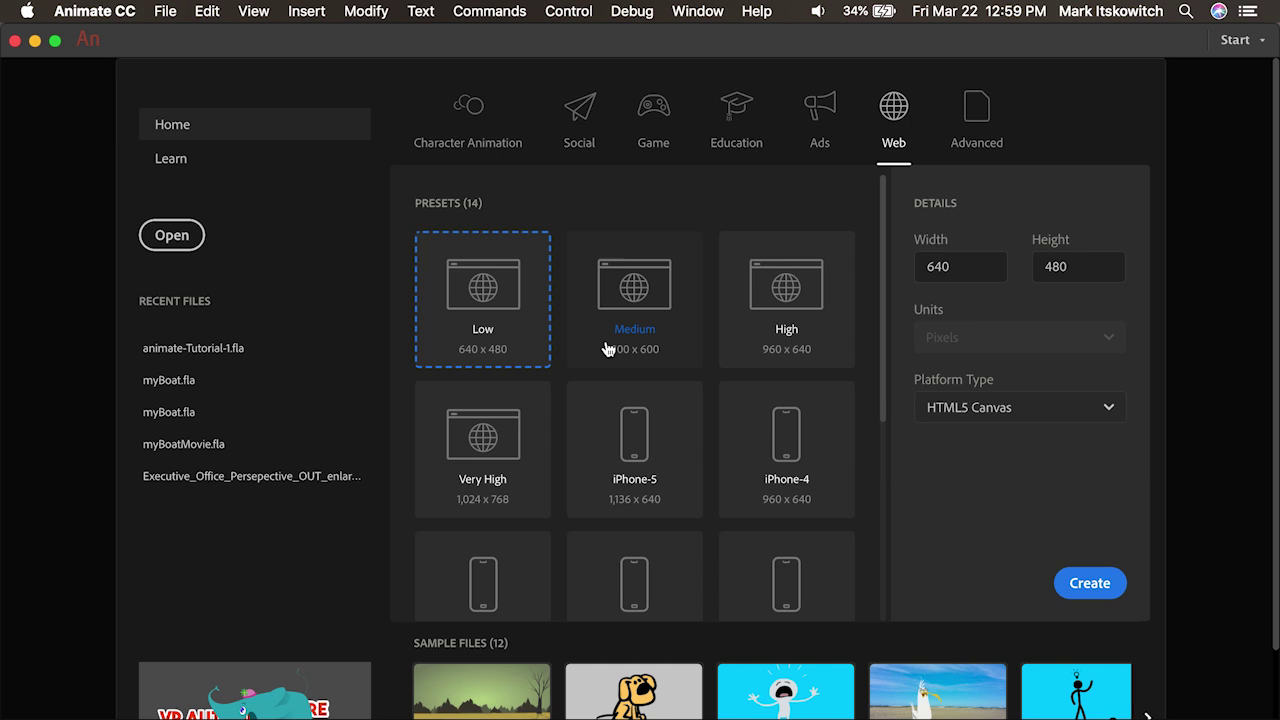
- Create a new document from the Low (640x480) web preset
left_click(893, 110)
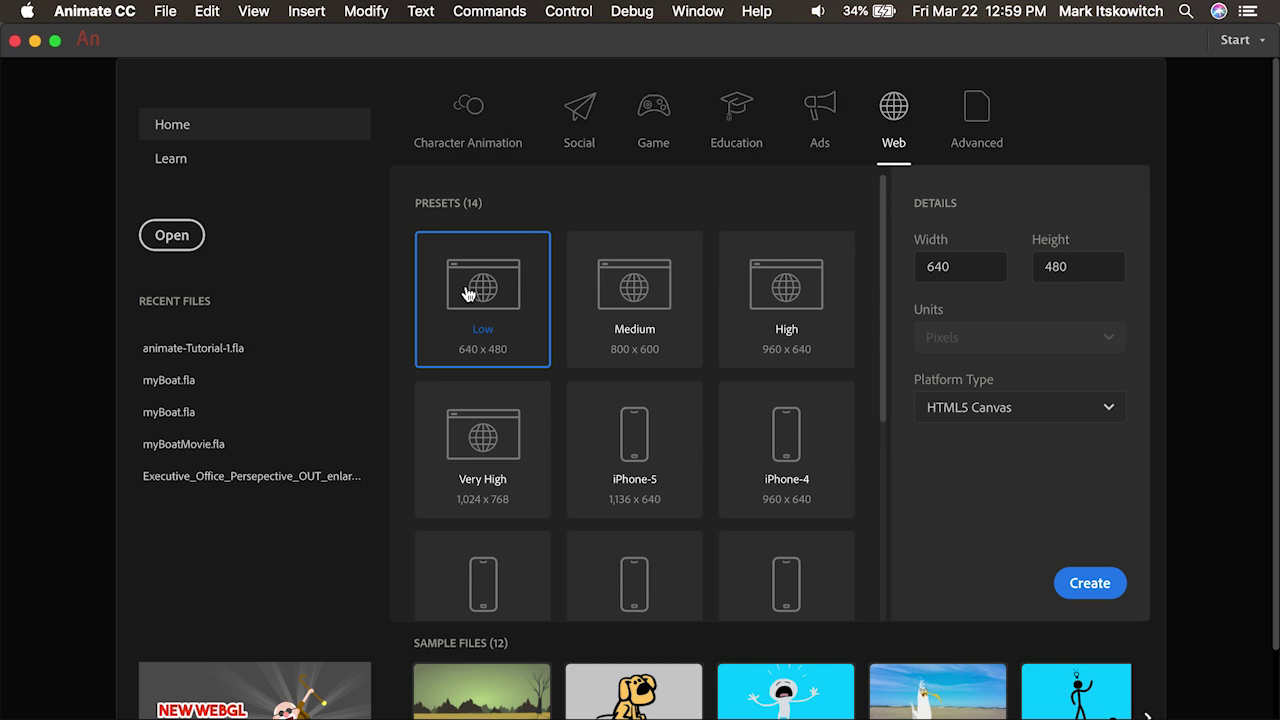
left_click(1089, 586)
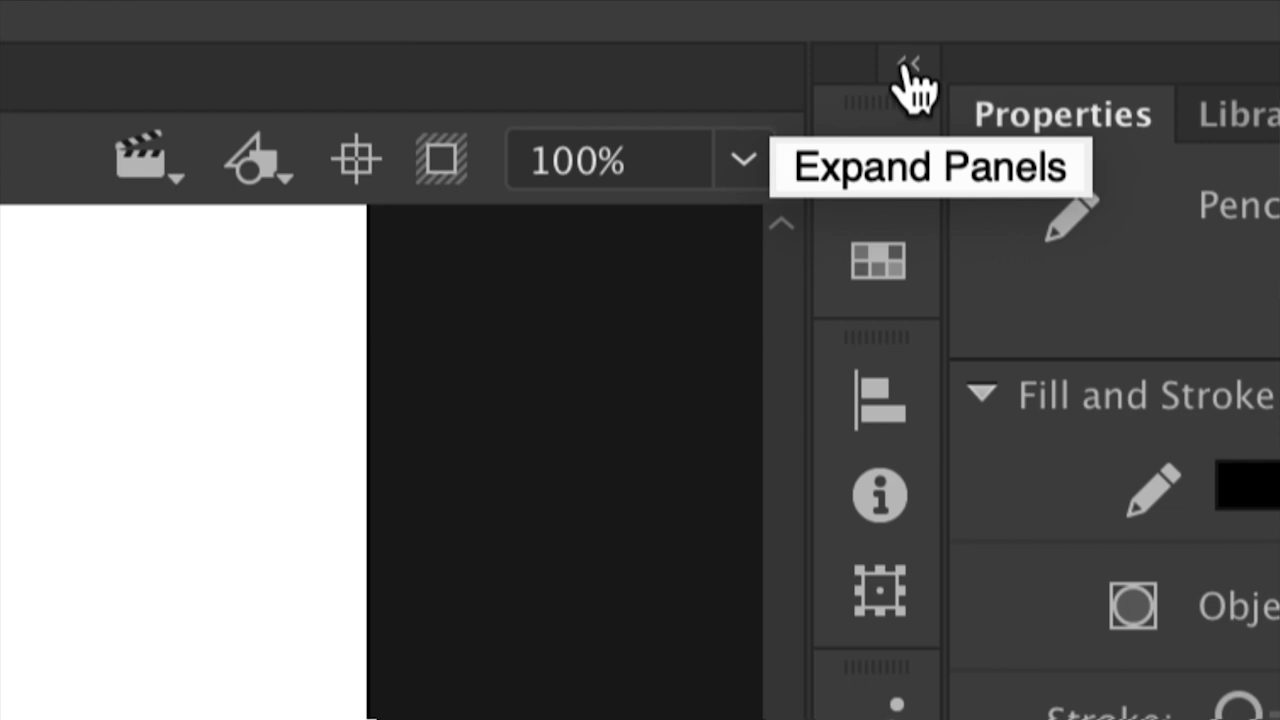
- Expand and re-collapse the panel column, then drag its edge wider to show panel names
left_click(906, 66)
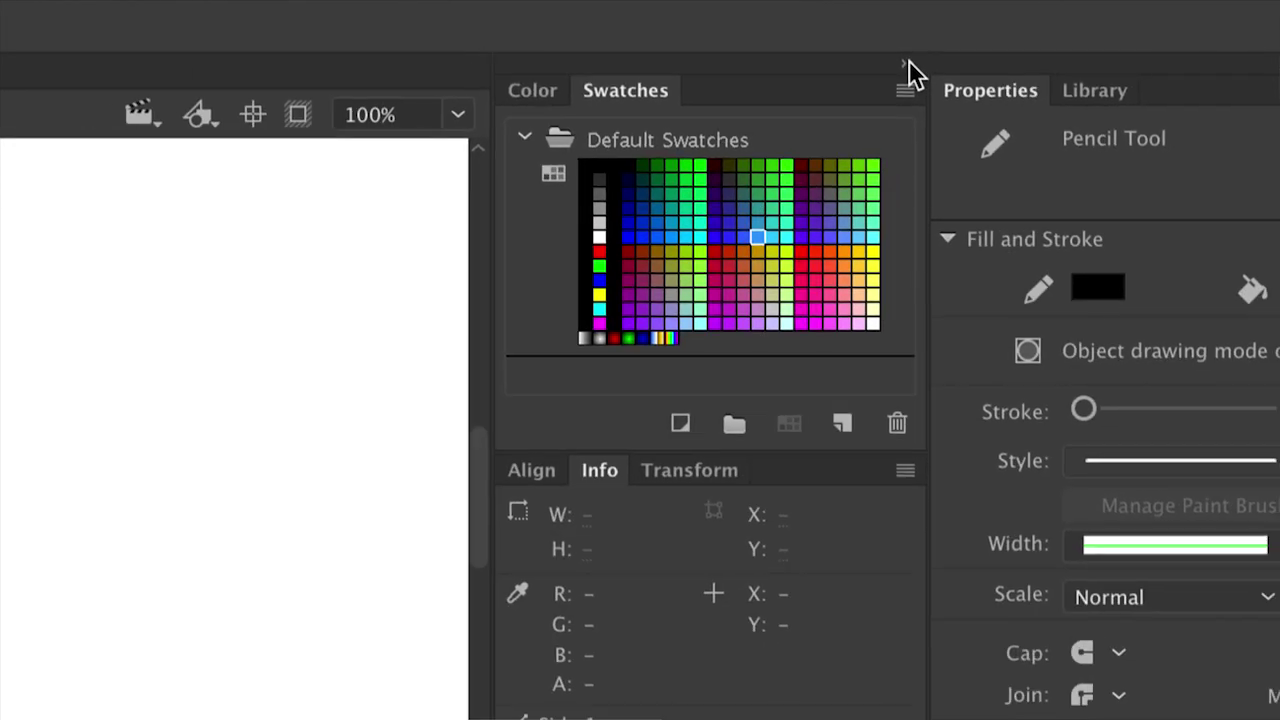
left_click(906, 68)
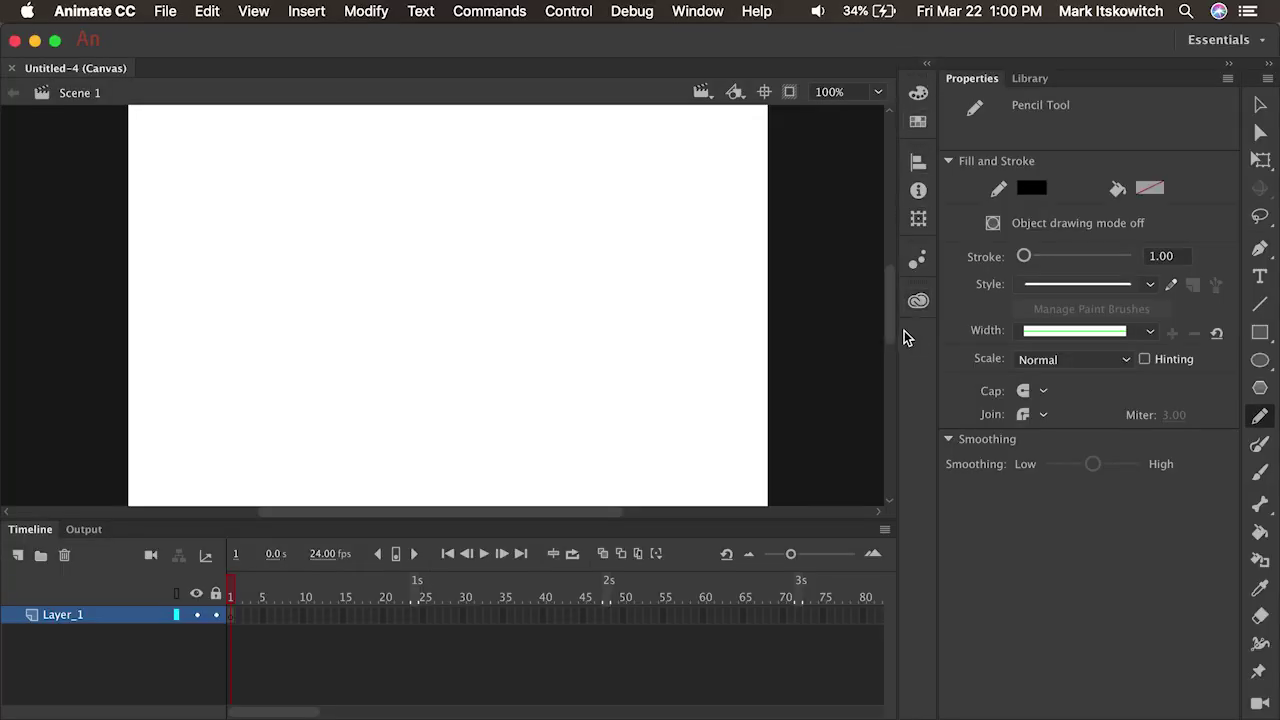
left_click_drag(901, 330, 780, 334)
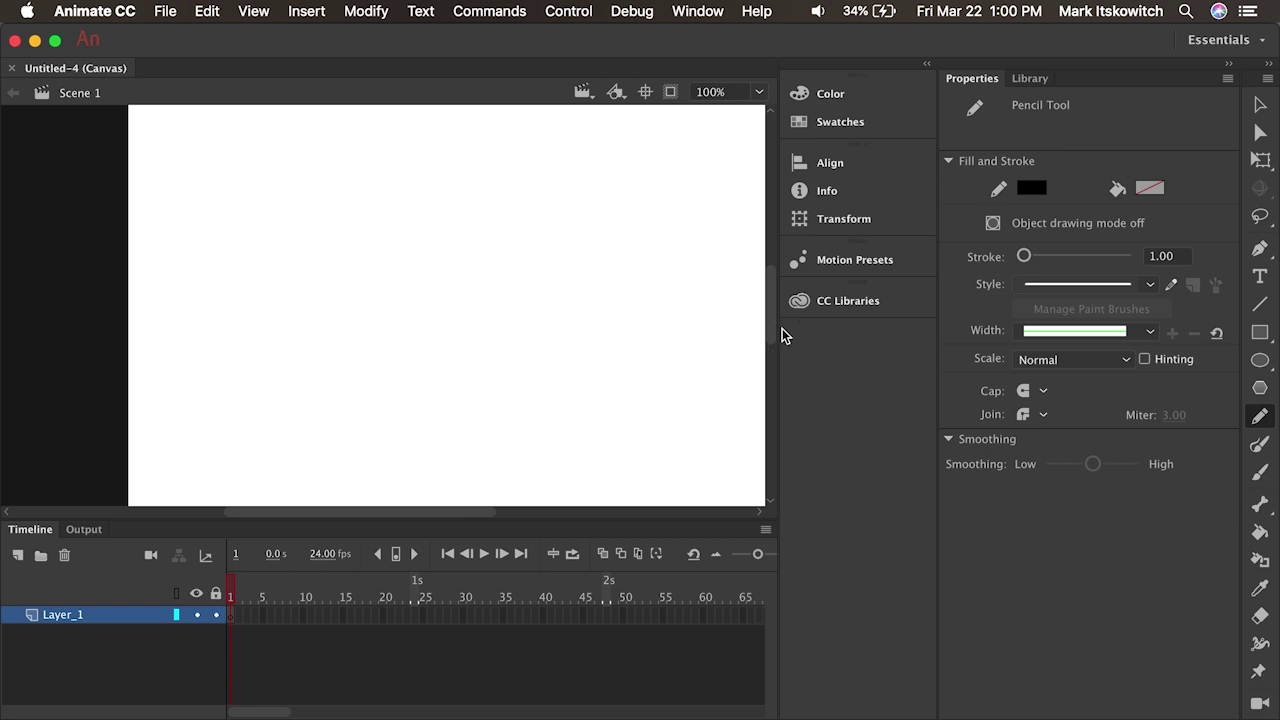
- Preview the Color, Swatches, Align and Info panels, then close the floating Info panel
left_click(831, 100)
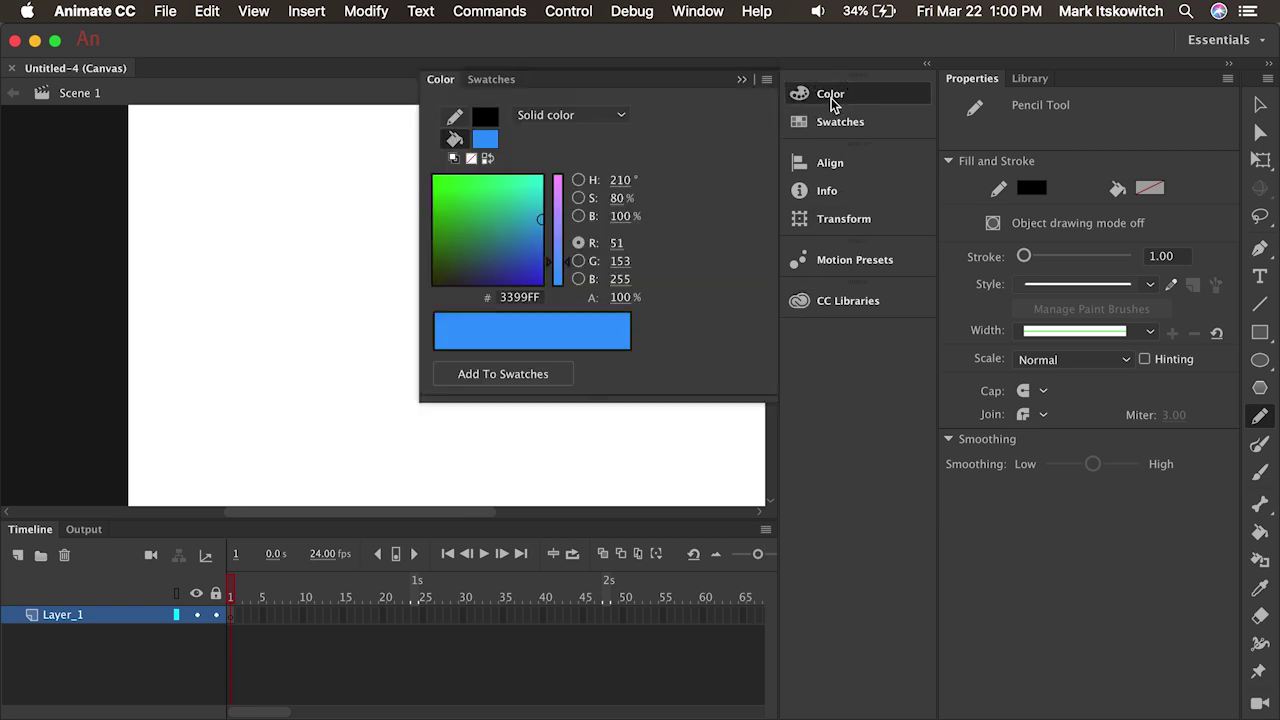
left_click(829, 125)
left_click(829, 162)
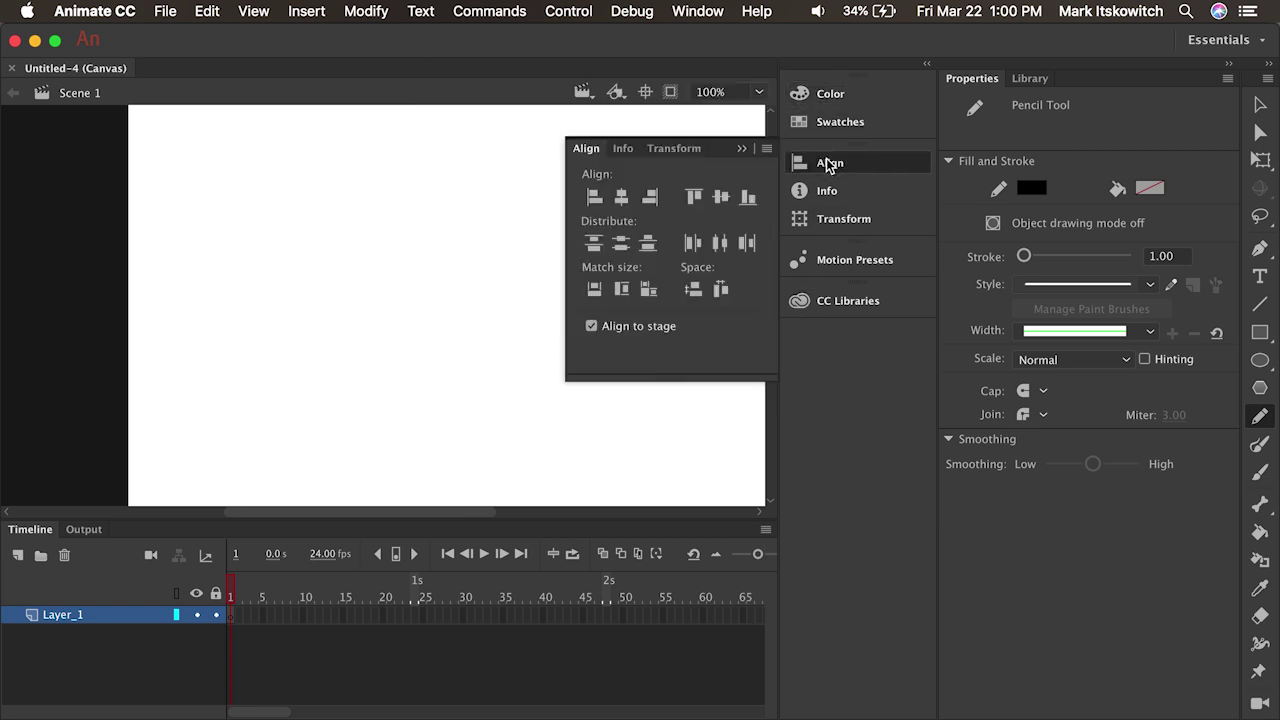
left_click(827, 194)
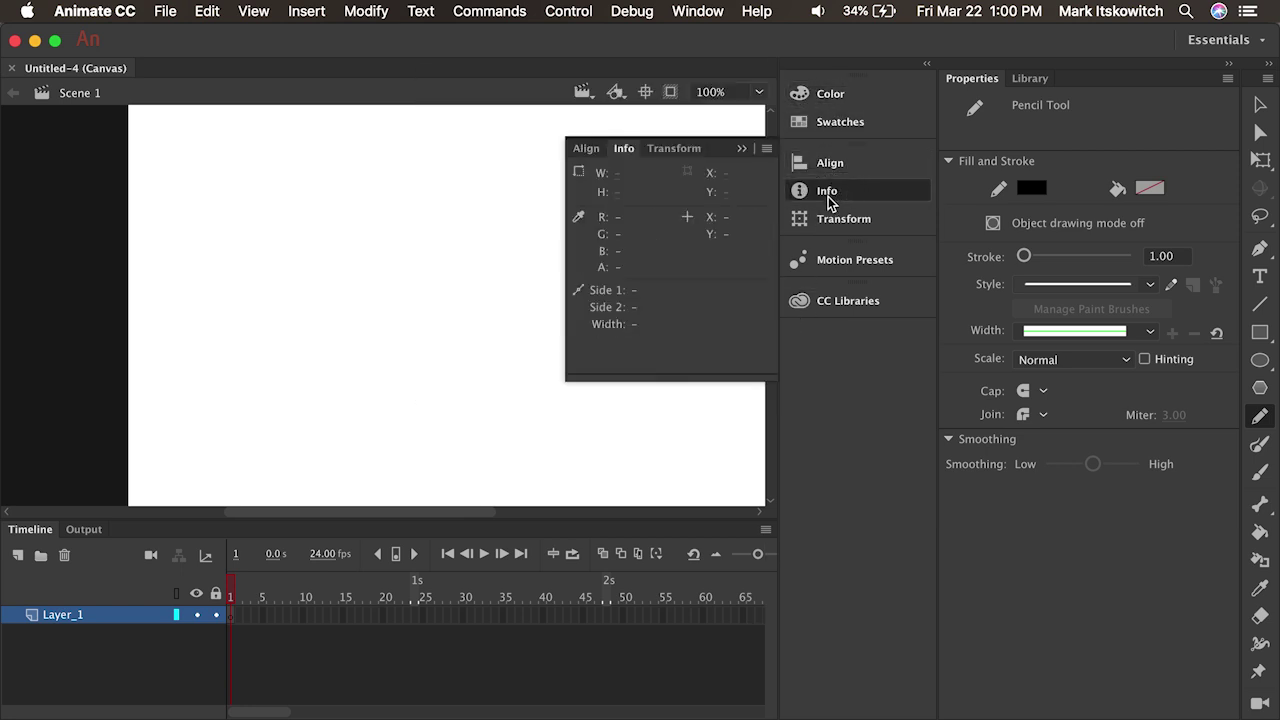
left_click(742, 151)
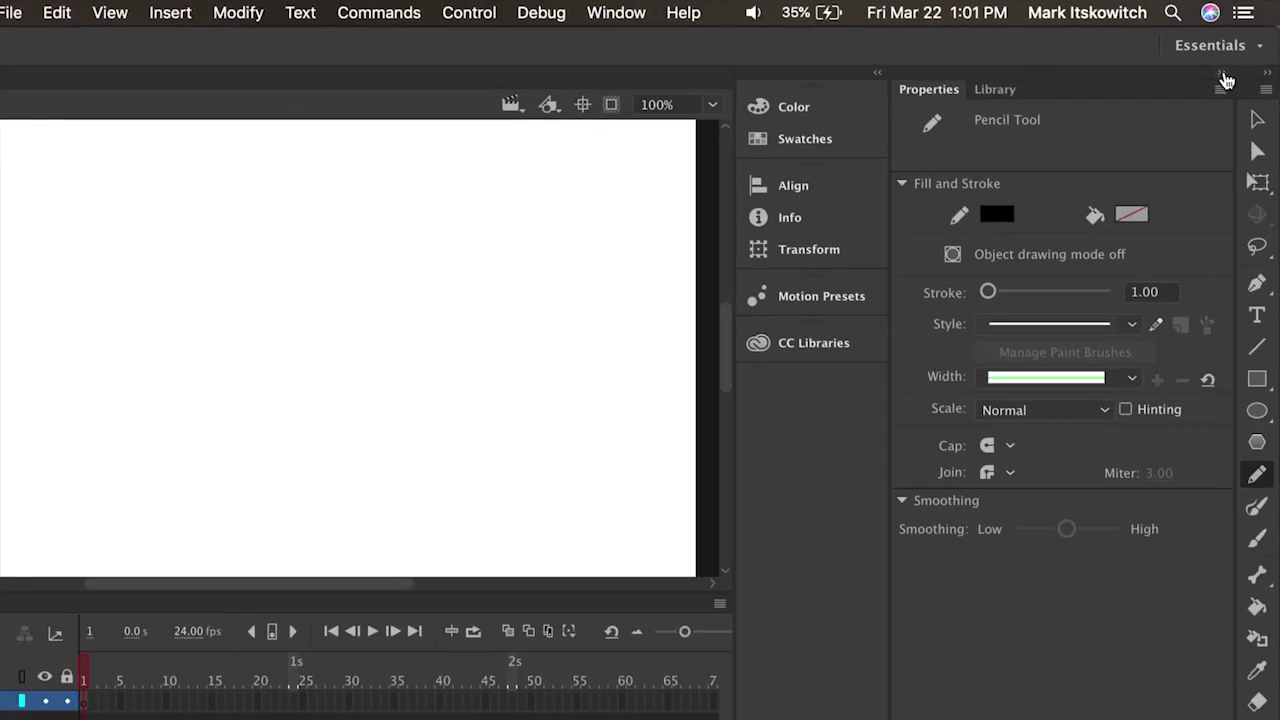
- Float the Properties and Library panels out of the dock into one grouped panel
left_click(1224, 78)
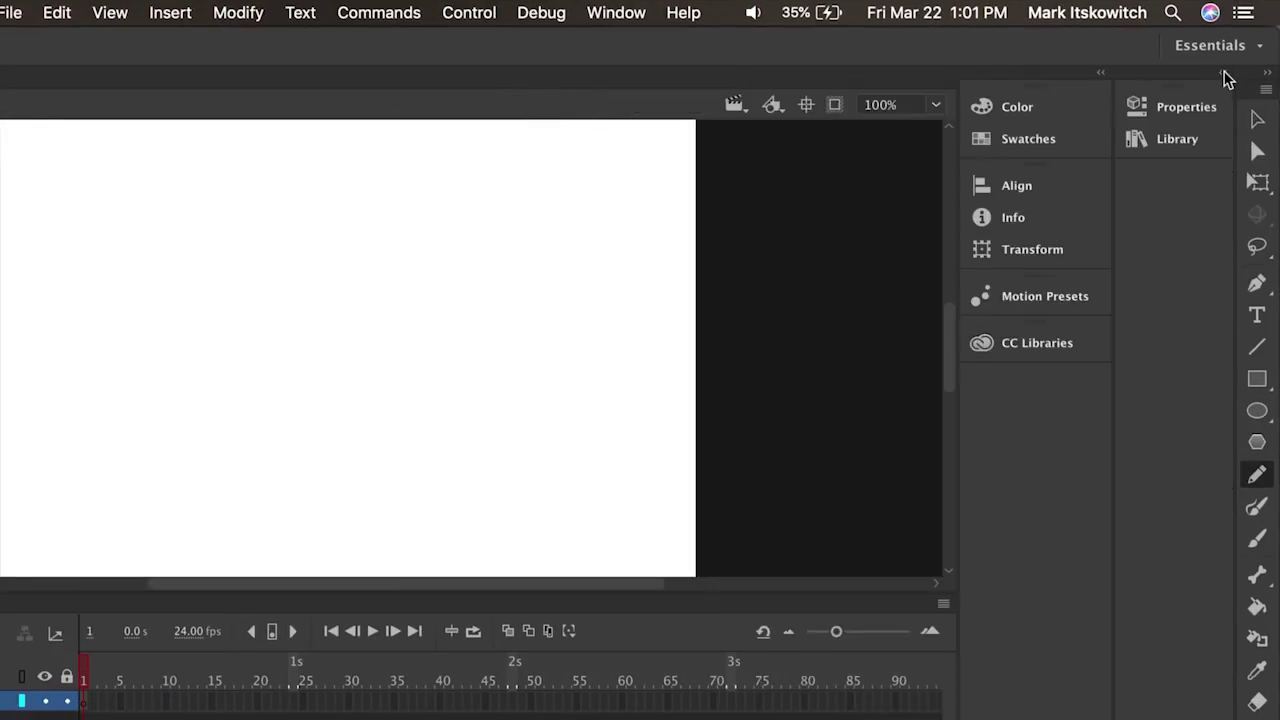
left_click(1226, 78)
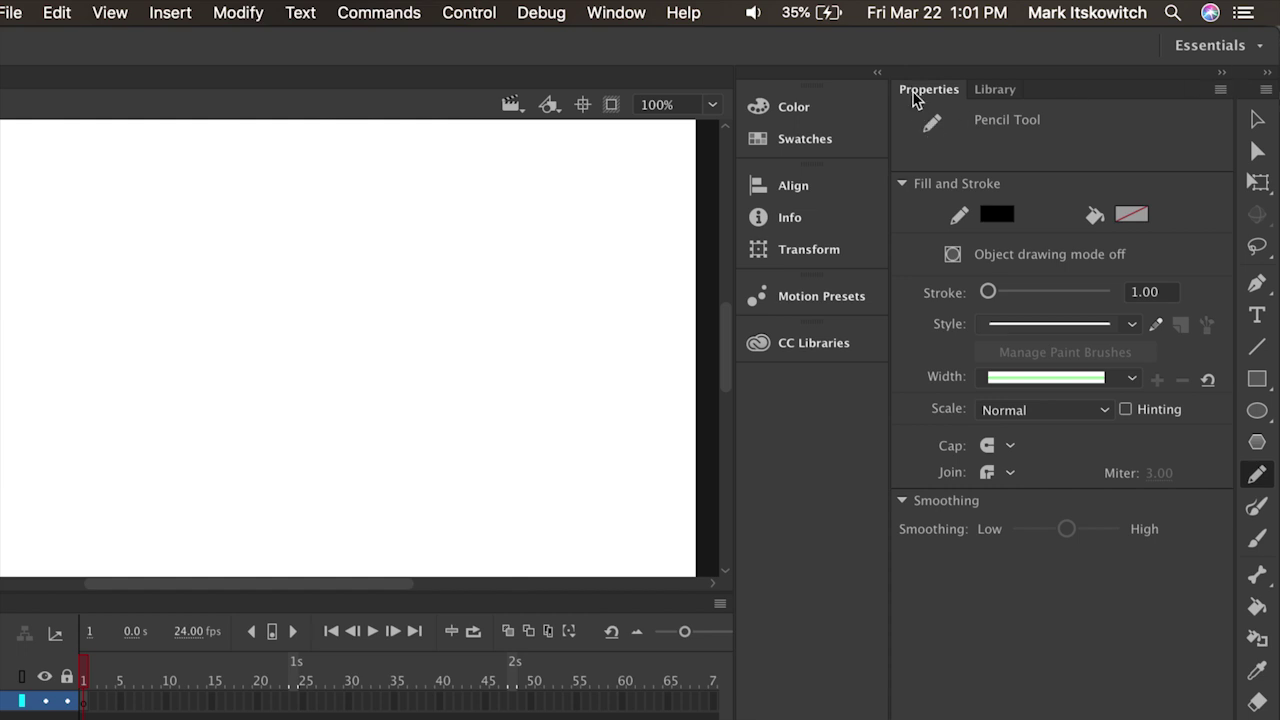
left_click_drag(938, 96, 272, 166)
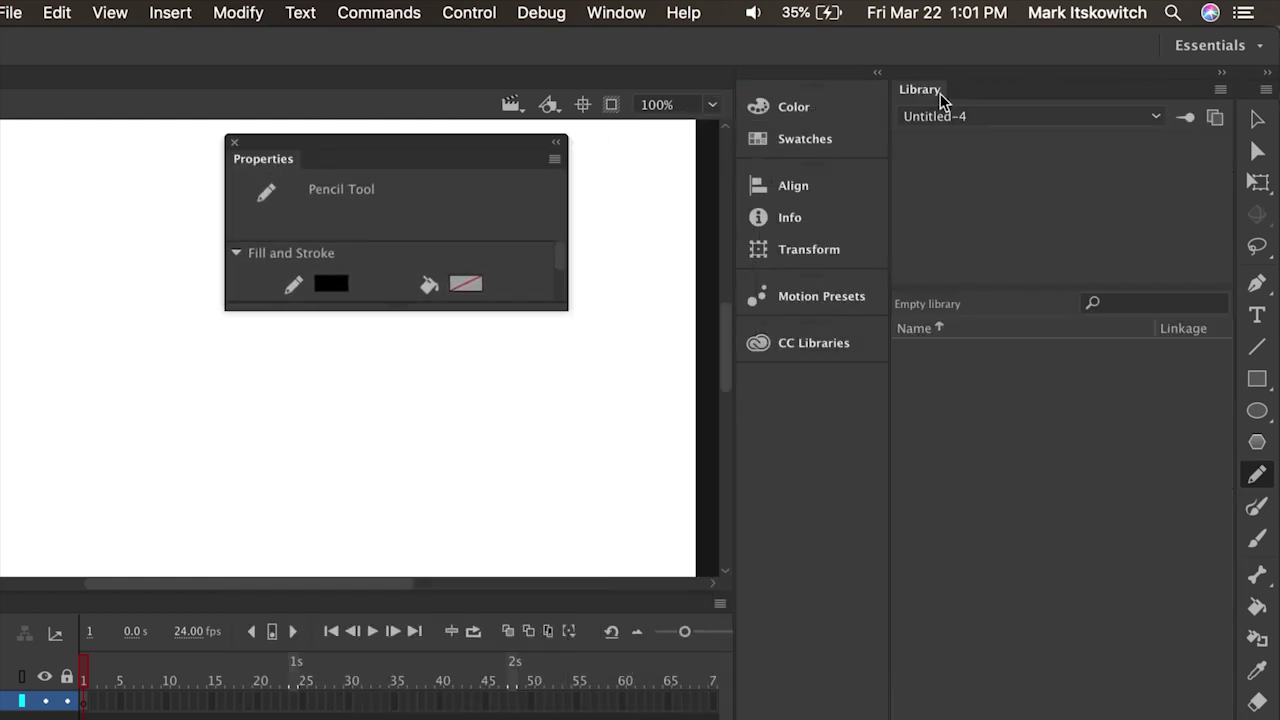
left_click_drag(930, 94, 566, 210)
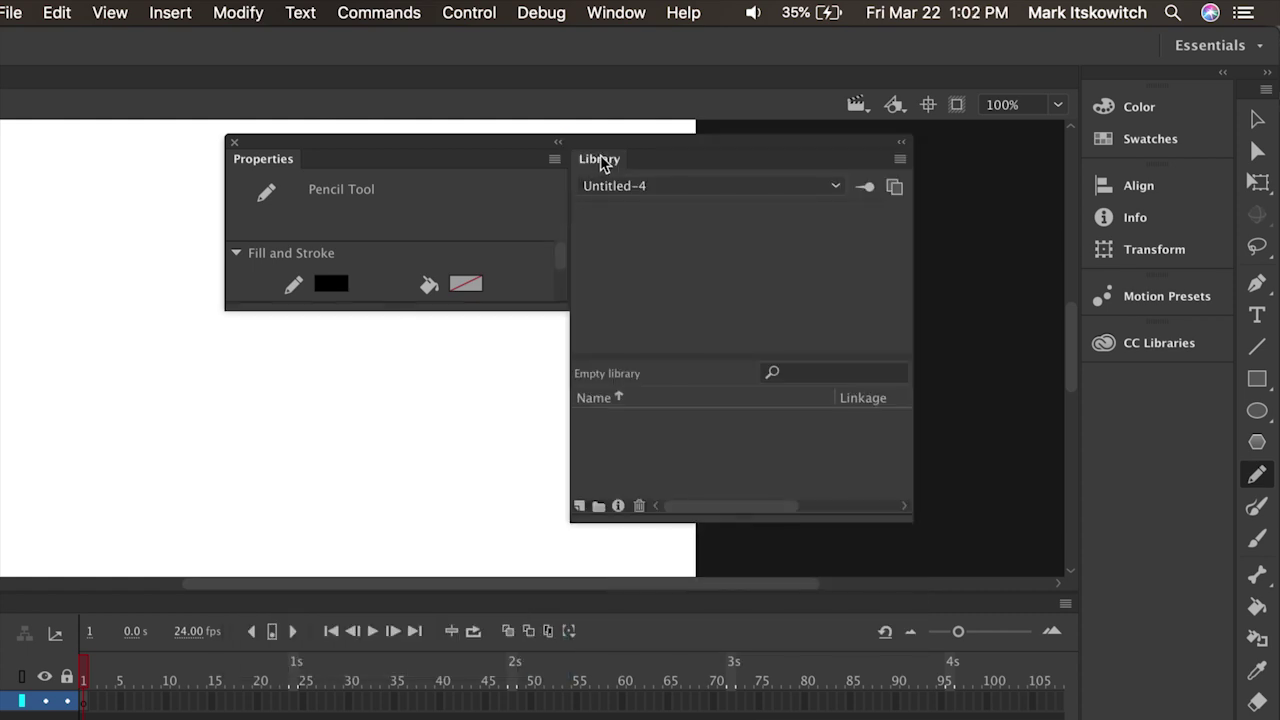
left_click_drag(603, 160, 323, 162)
- Switch between the group's Properties and Library tabs, then close the floating group
left_click(270, 162)
left_click(330, 161)
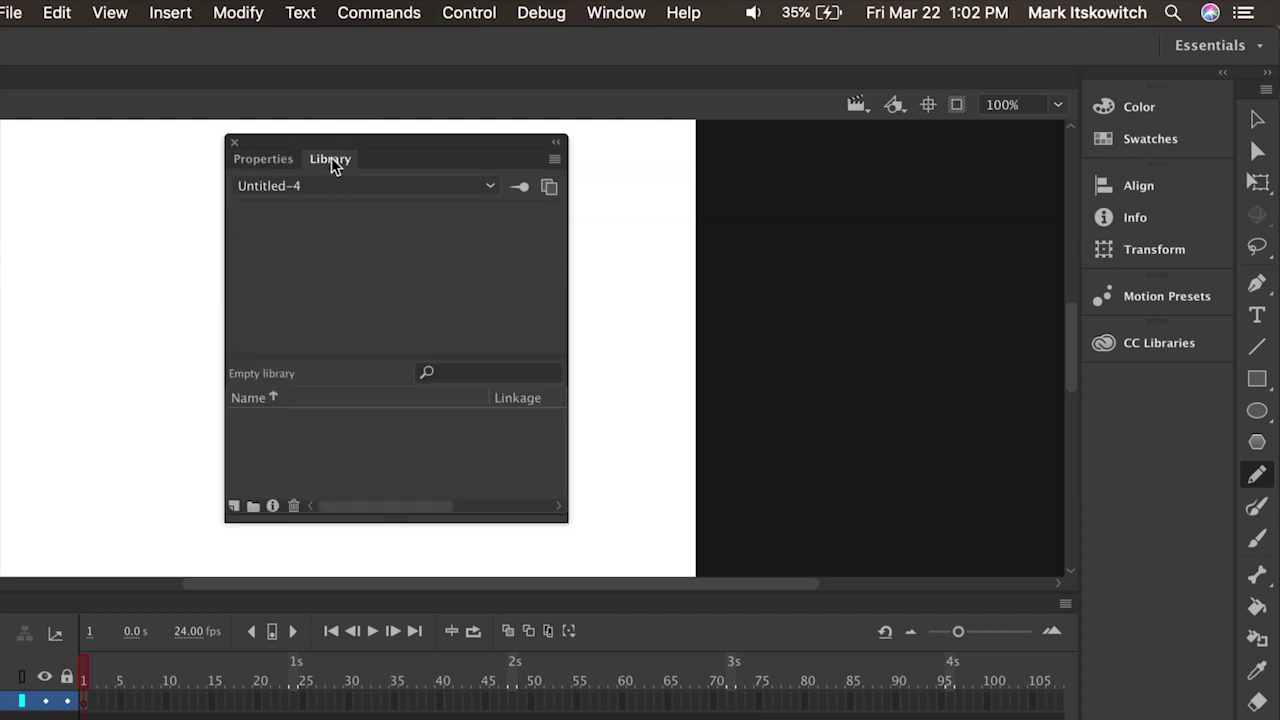
left_click(266, 158)
left_click(323, 160)
left_click(234, 142)
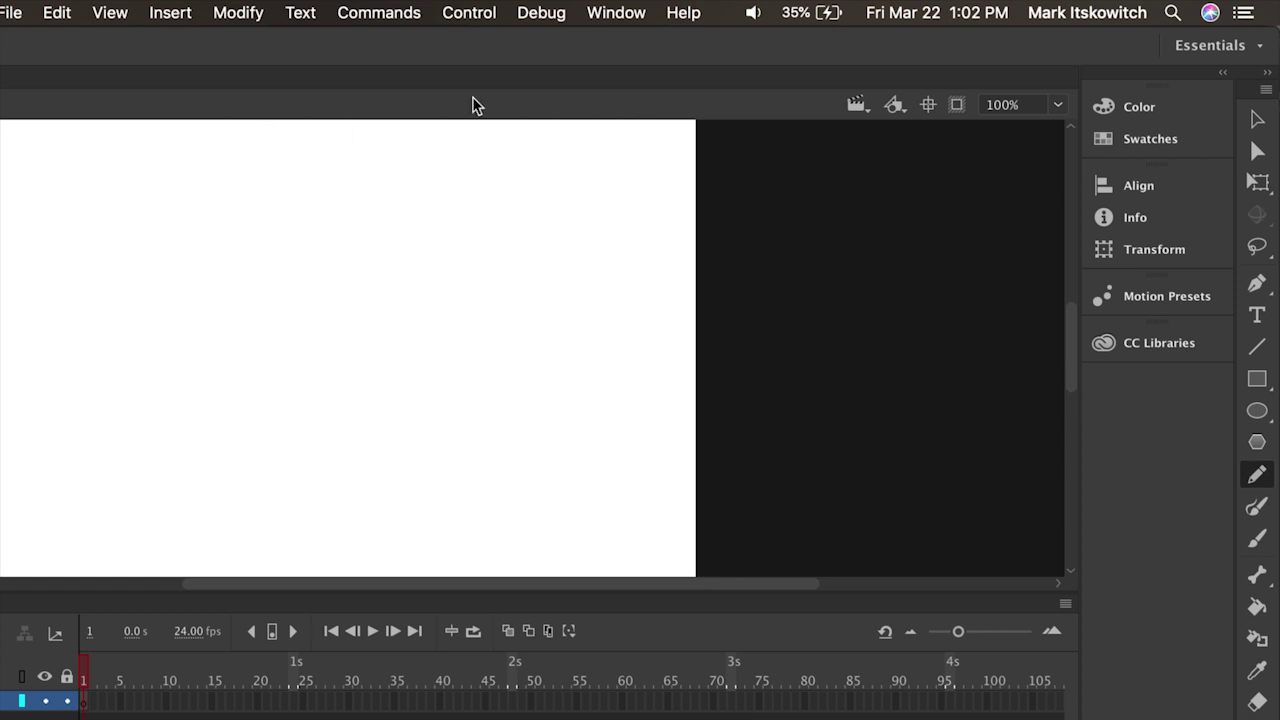
- Reset the Essentials workspace via Window > Workspaces and confirm with Yes
left_click(634, 12)
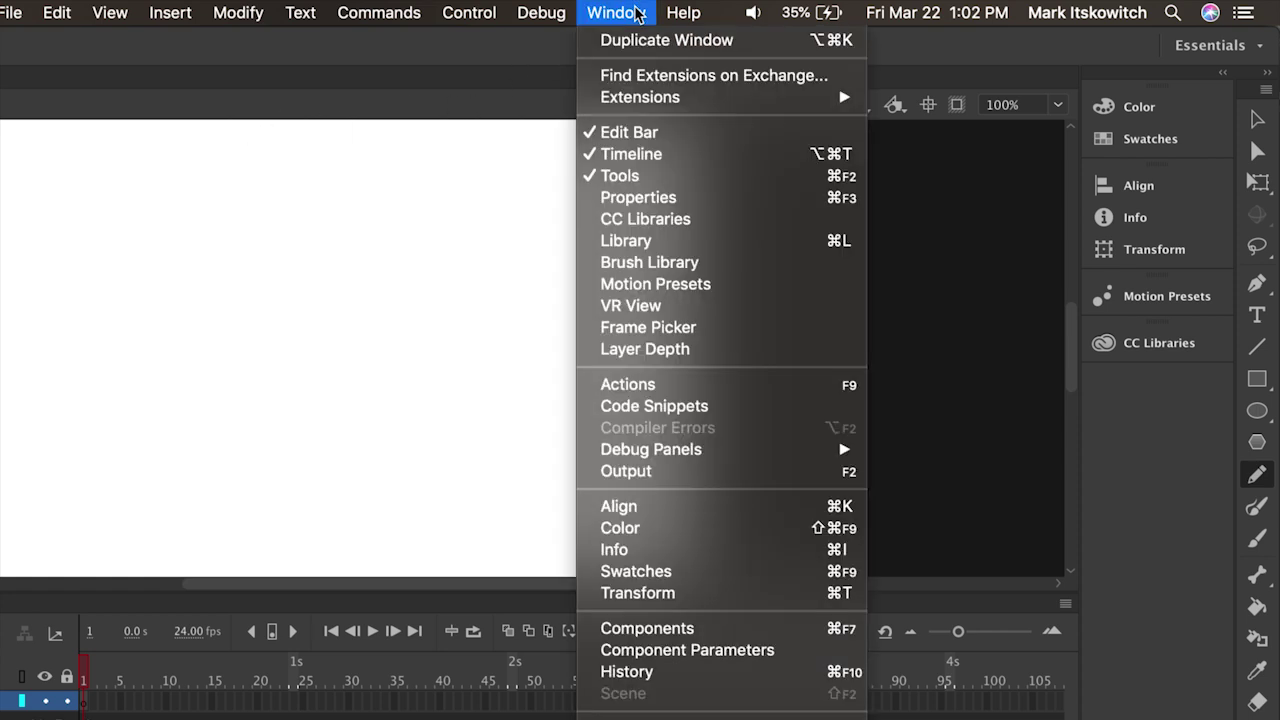
mouse_move(660, 716)
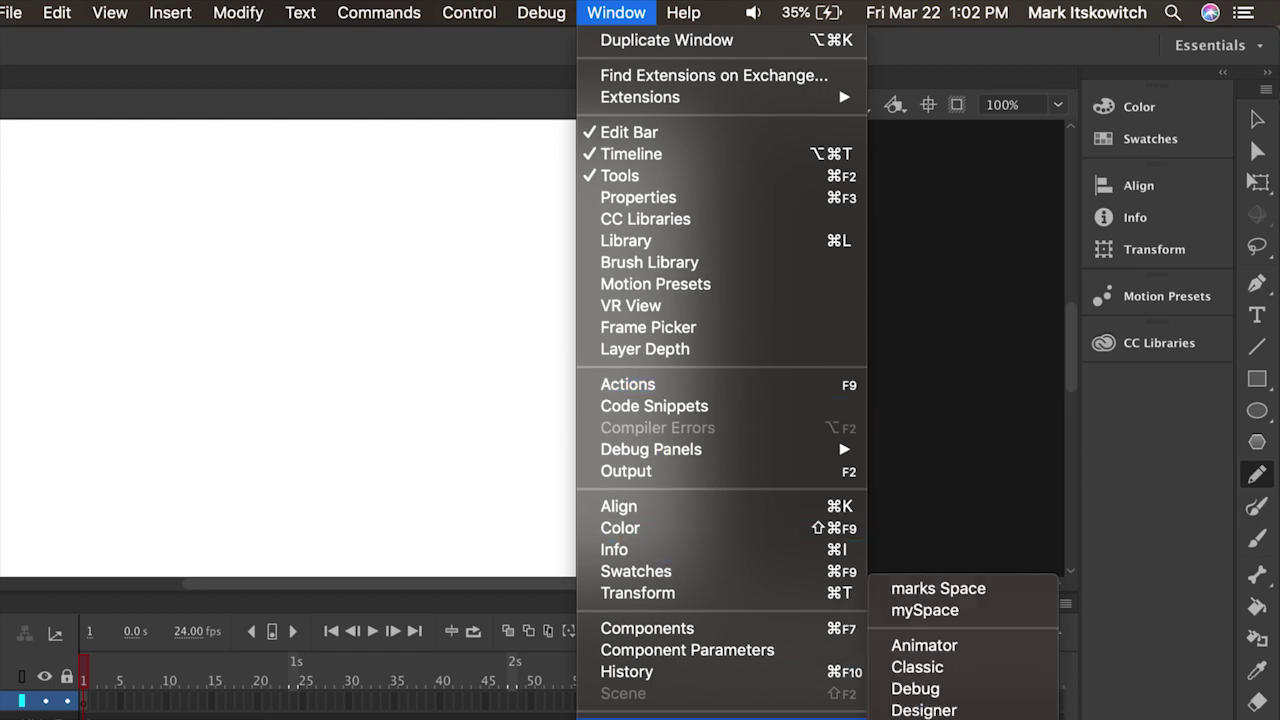
mouse_move(701, 454)
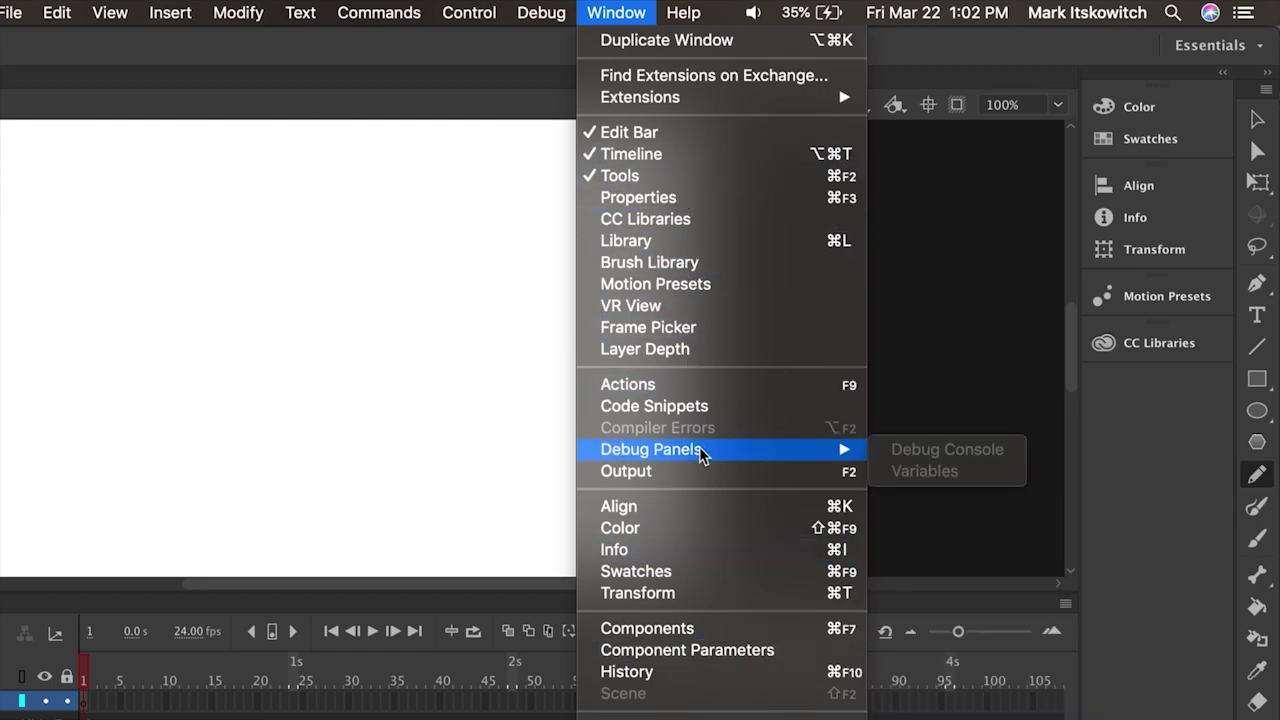
mouse_move(683, 719)
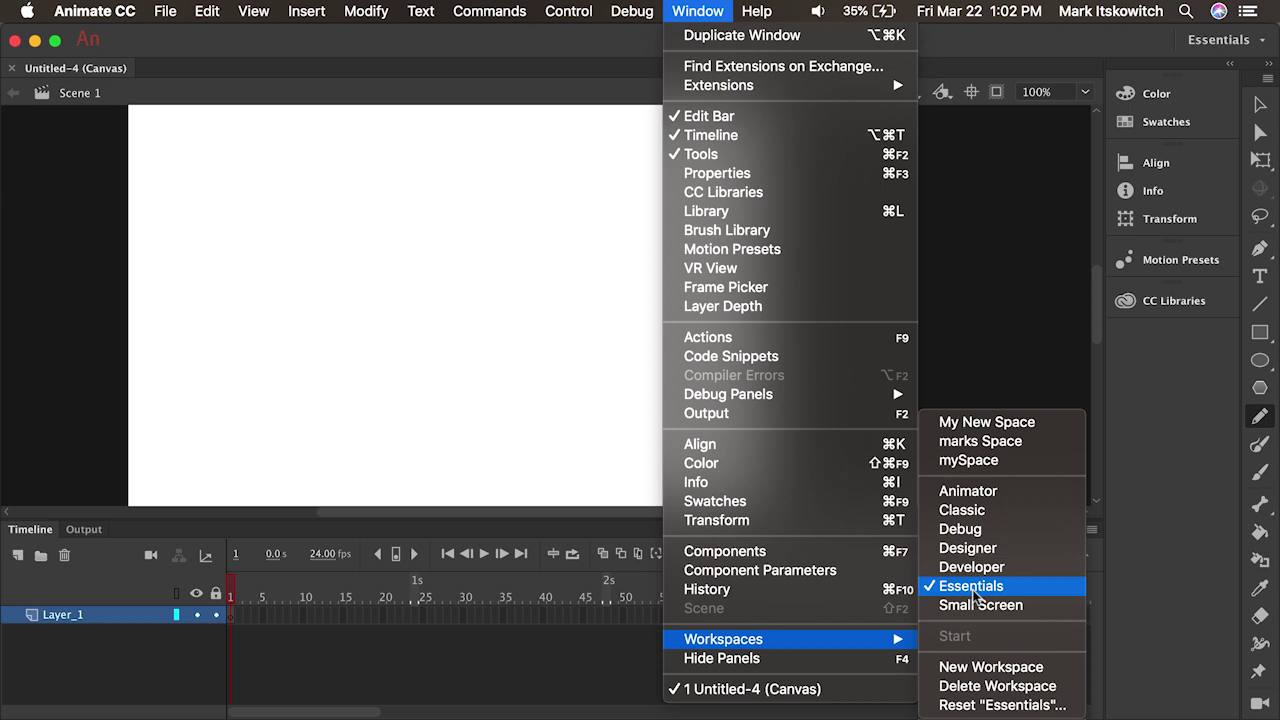
left_click(995, 706)
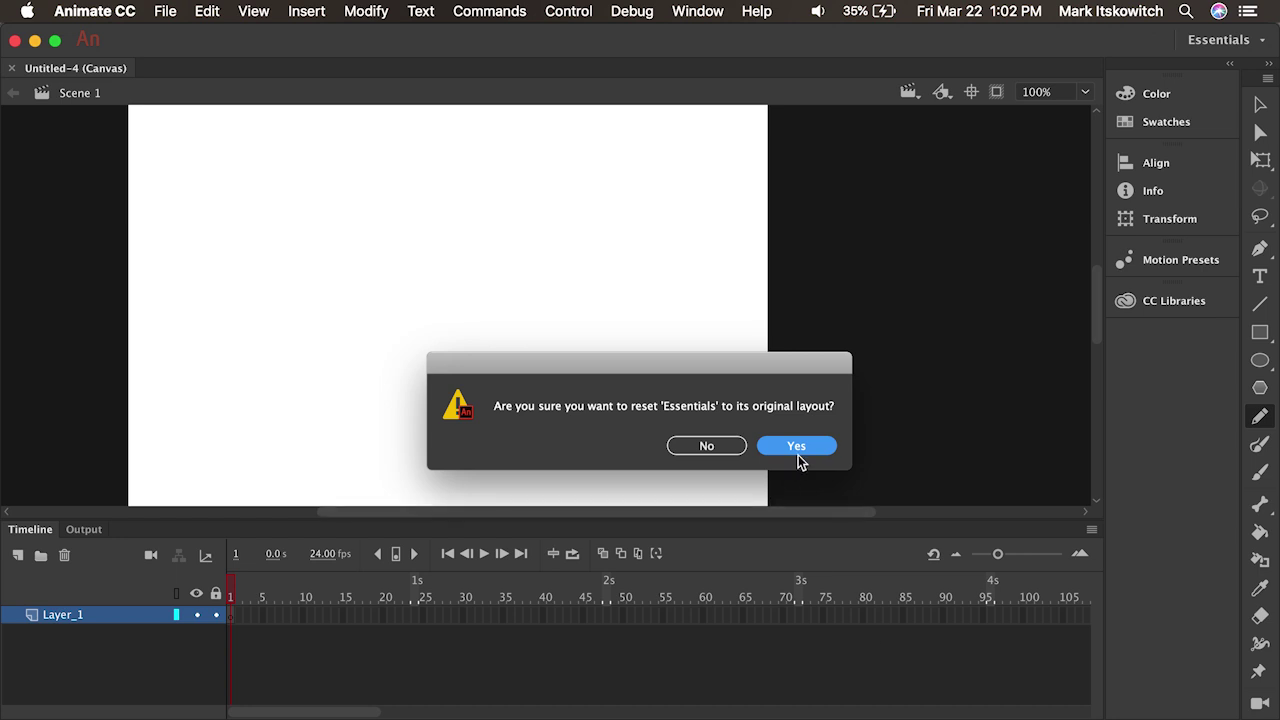
left_click(796, 446)
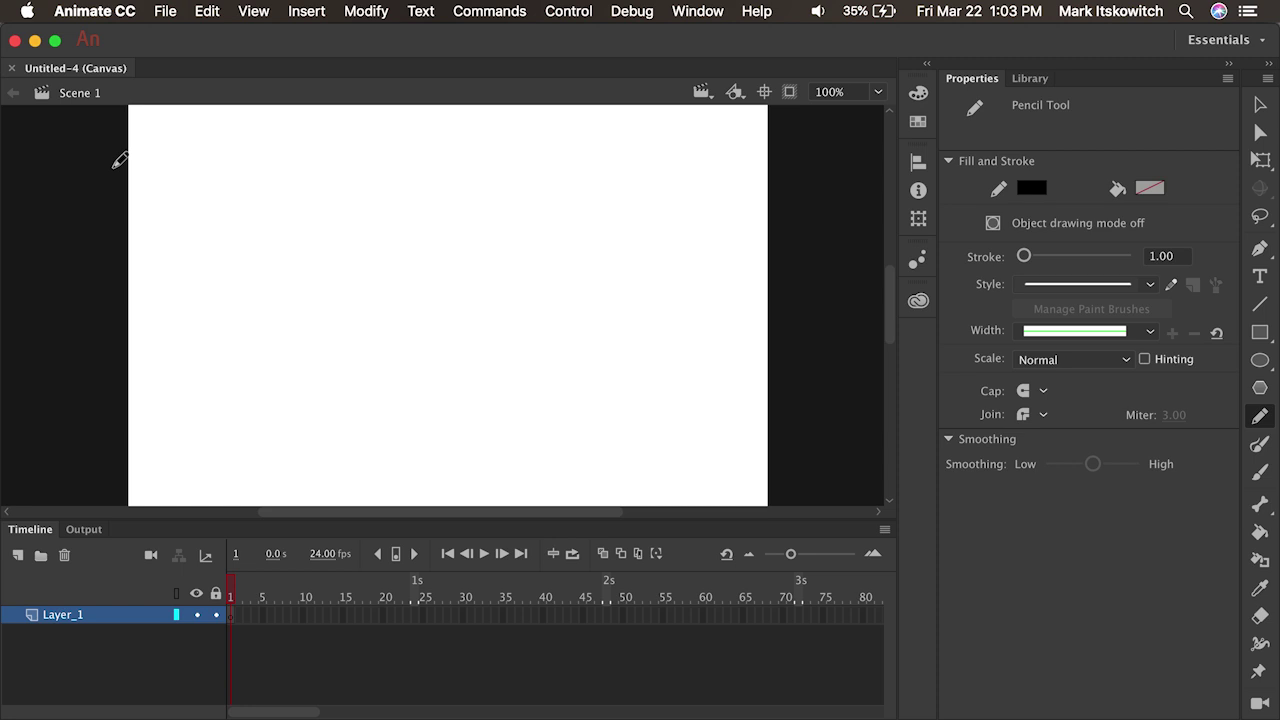
- Float the Properties and Library group and narrow the docked Tools panel to two columns
left_click(168, 18)
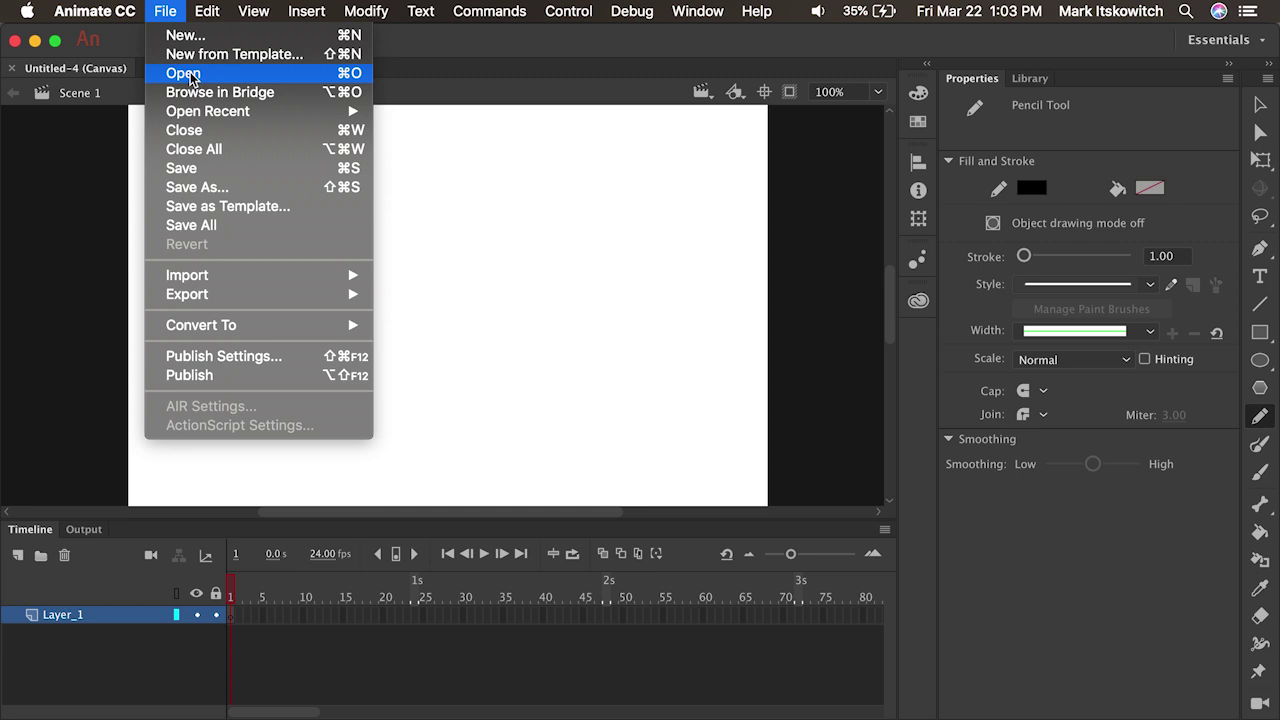
key("Escape")
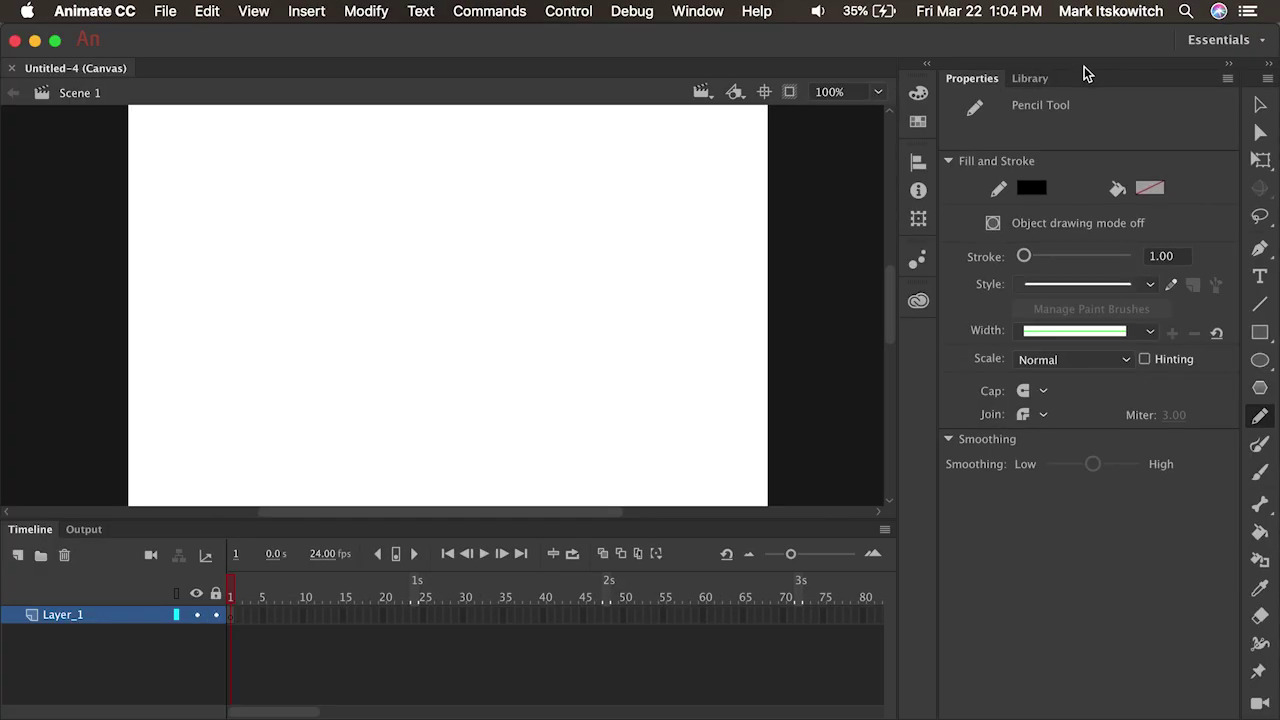
left_click_drag(1003, 78, 9, 195)
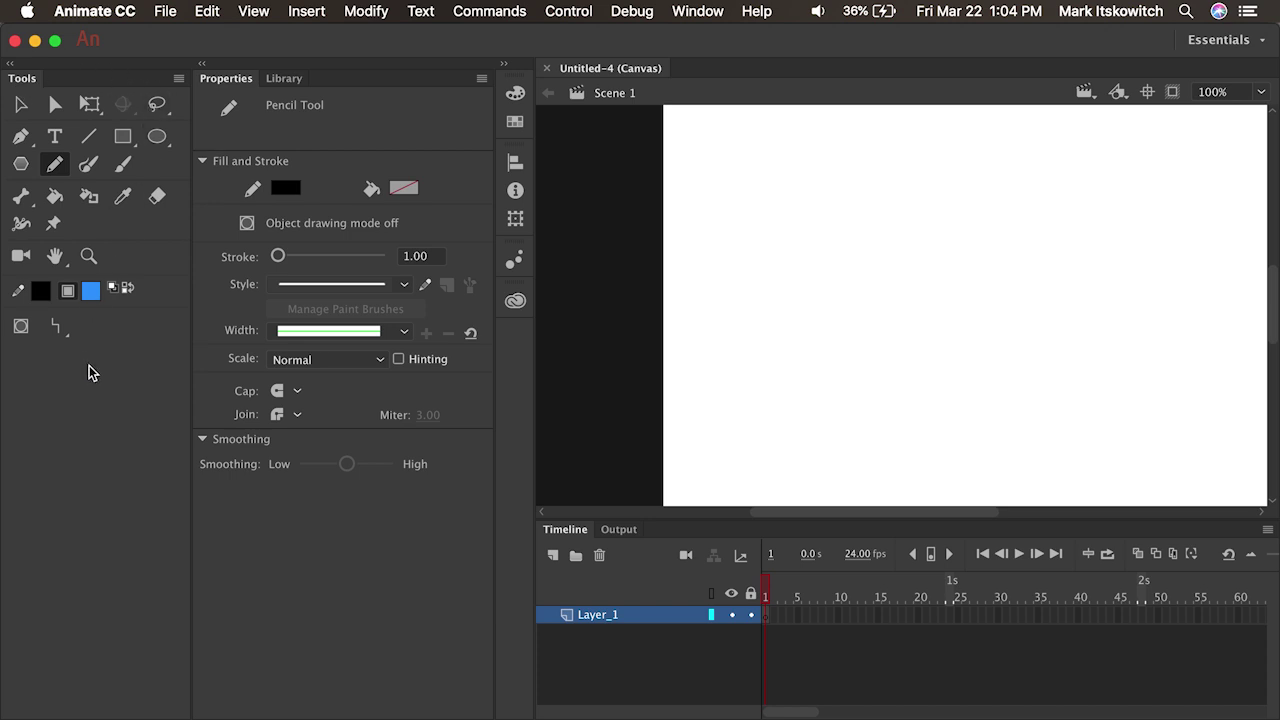
left_click_drag(188, 274, 83, 281)
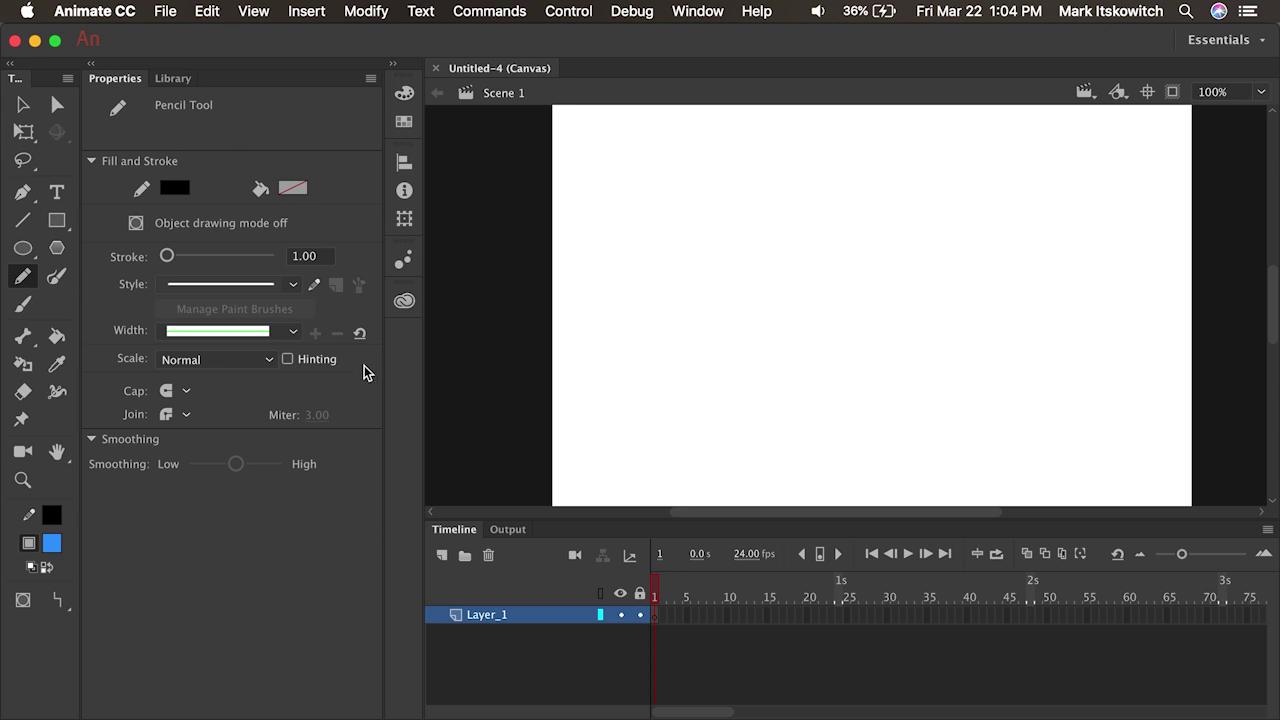
left_click(166, 12)
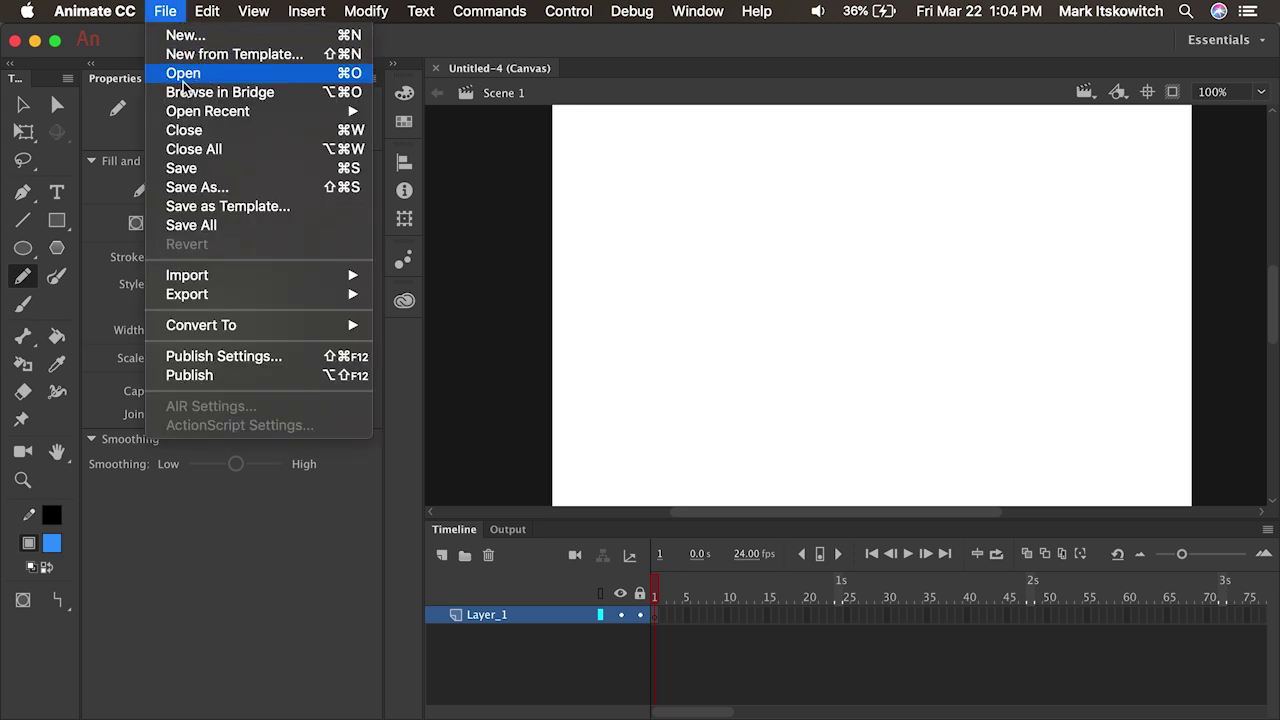
- Close the File menu, then draw a test pencil stroke and undo it
left_click(135, 143)
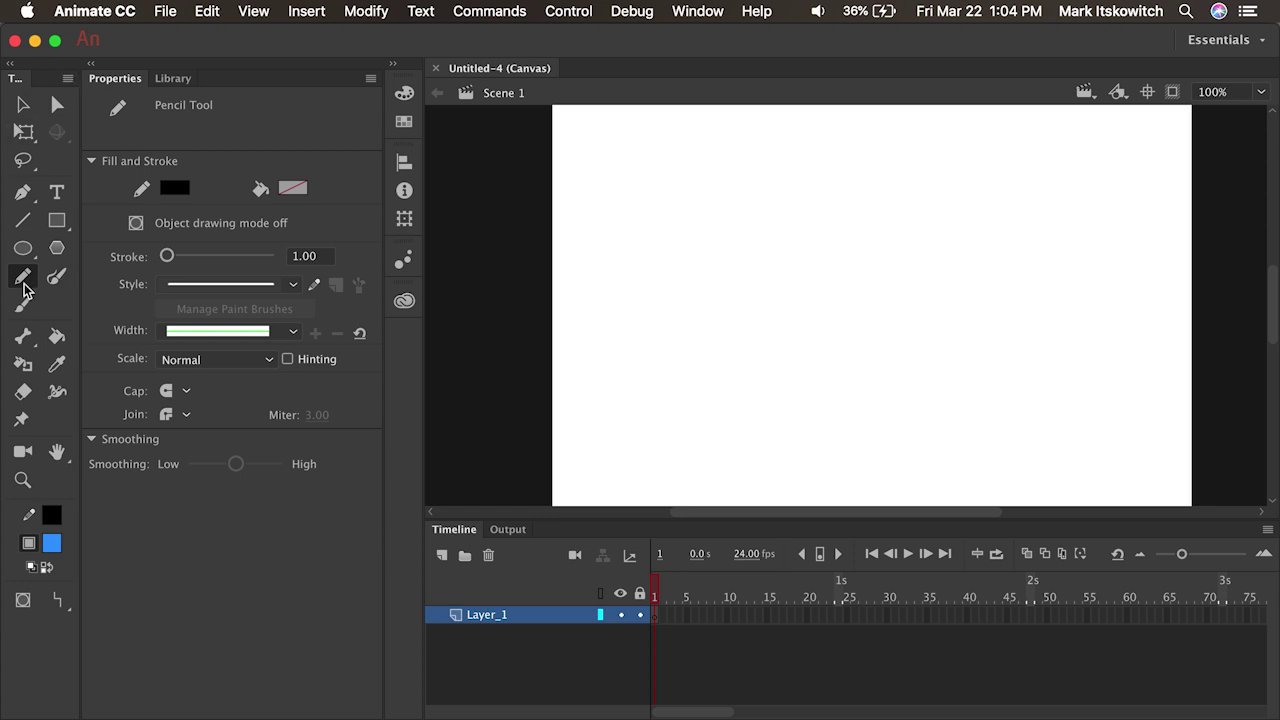
mouse_move(665, 295)
left_mouse_down()
mouse_move(758, 339)
mouse_move(895, 293)
mouse_move(942, 316)
left_mouse_up()
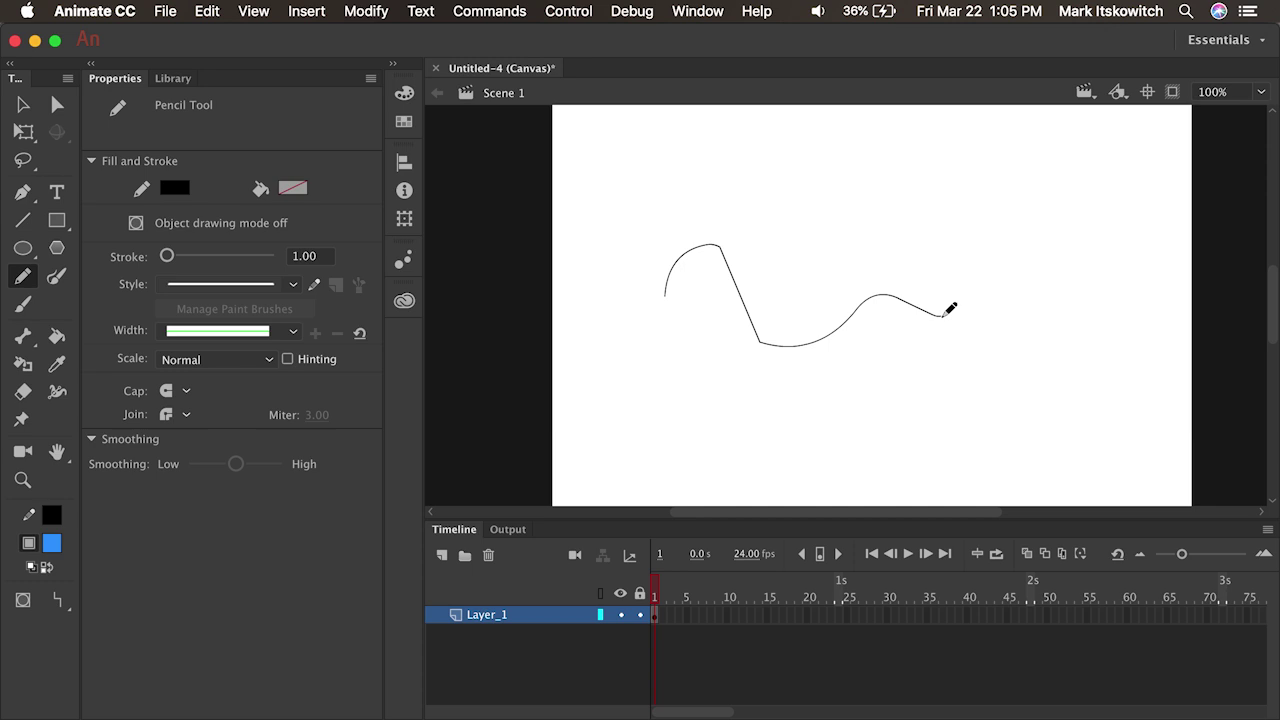
key("super+z")
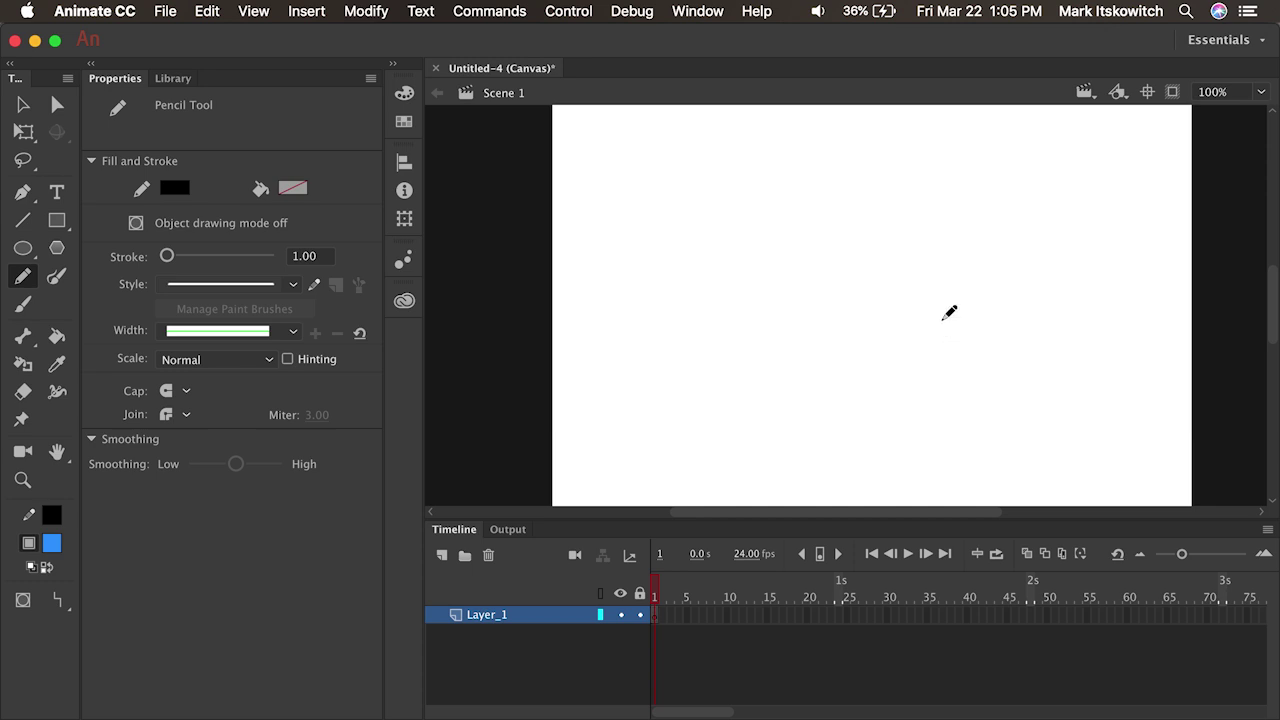
- Save the current layout as a new workspace named 'My New Space'
left_click(703, 14)
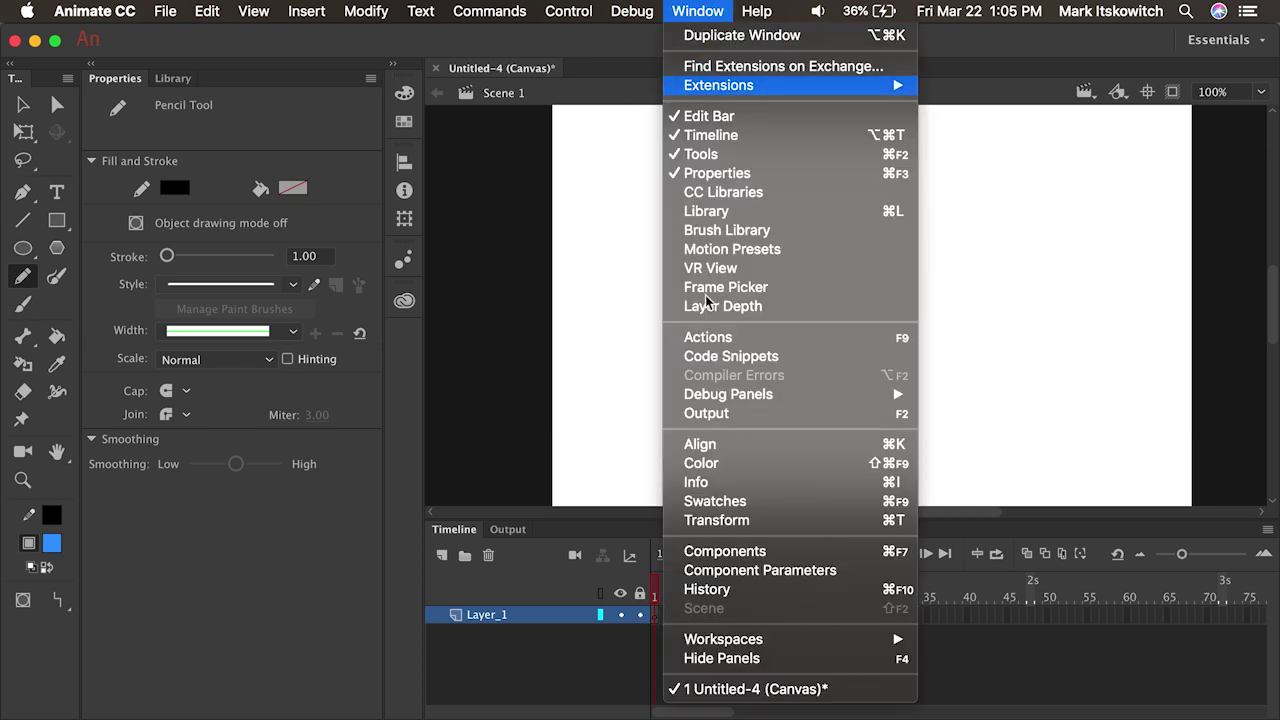
mouse_move(737, 640)
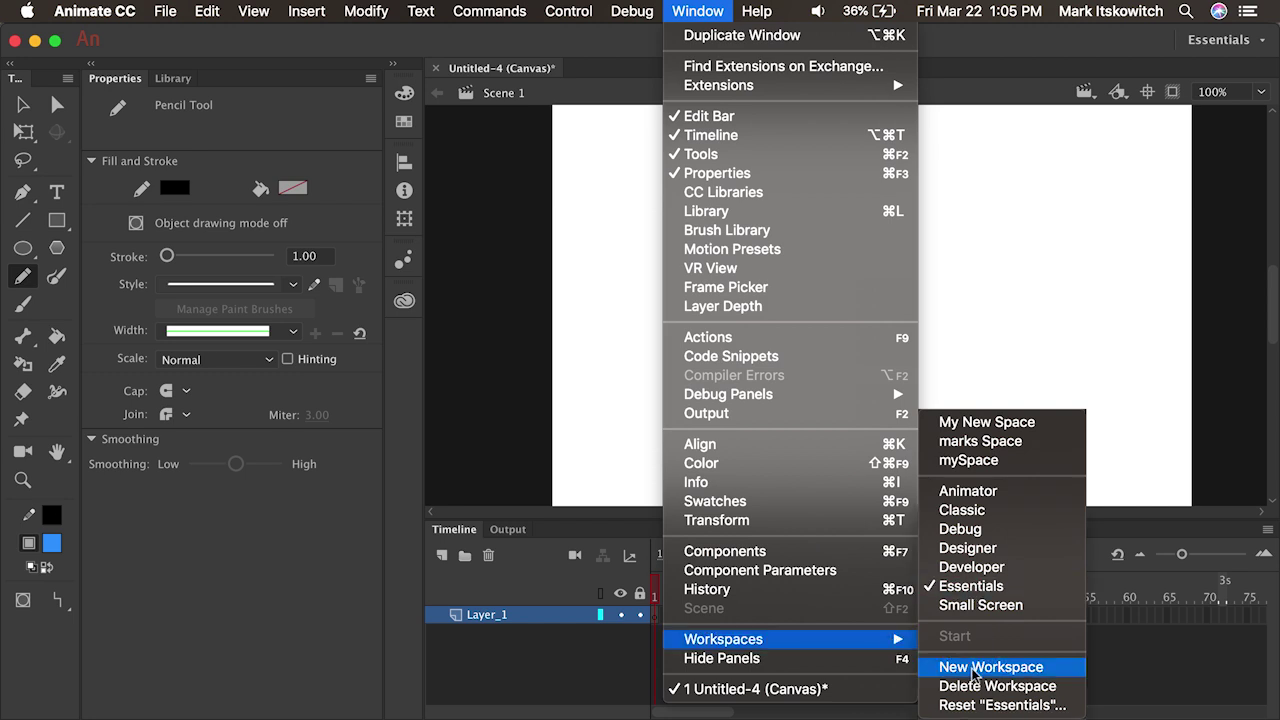
left_click(975, 667)
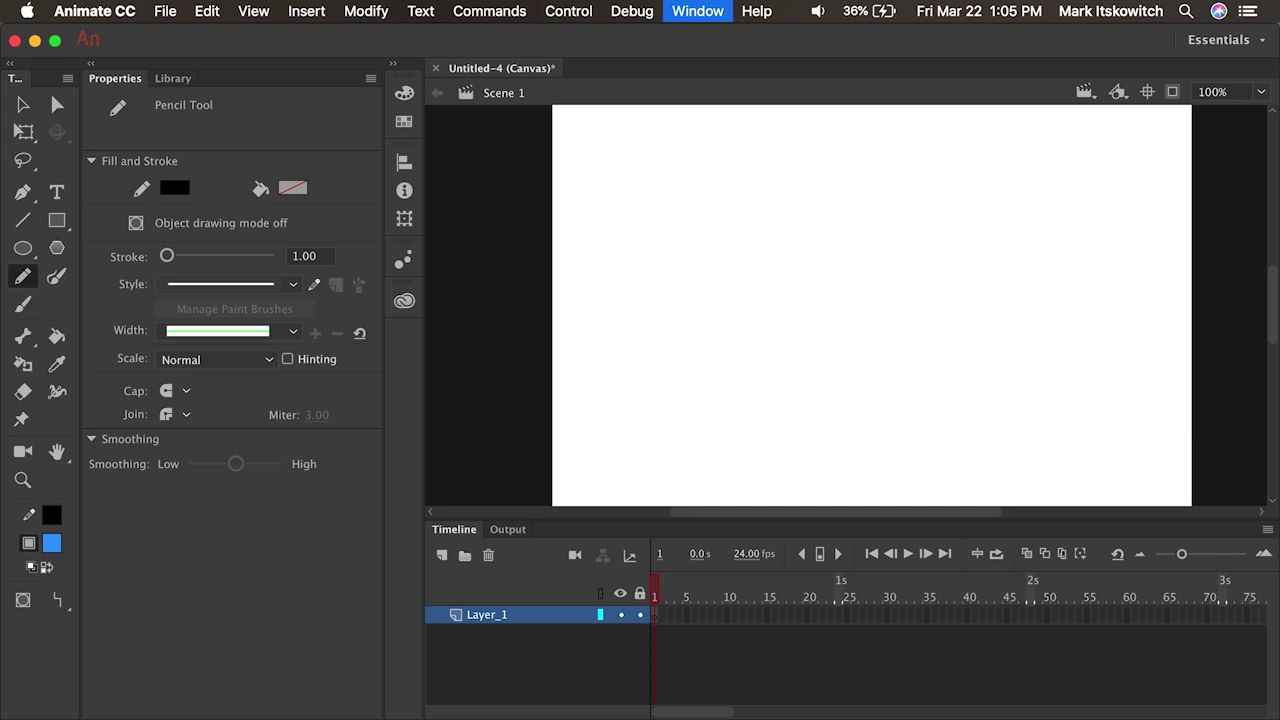
type("My New Space")
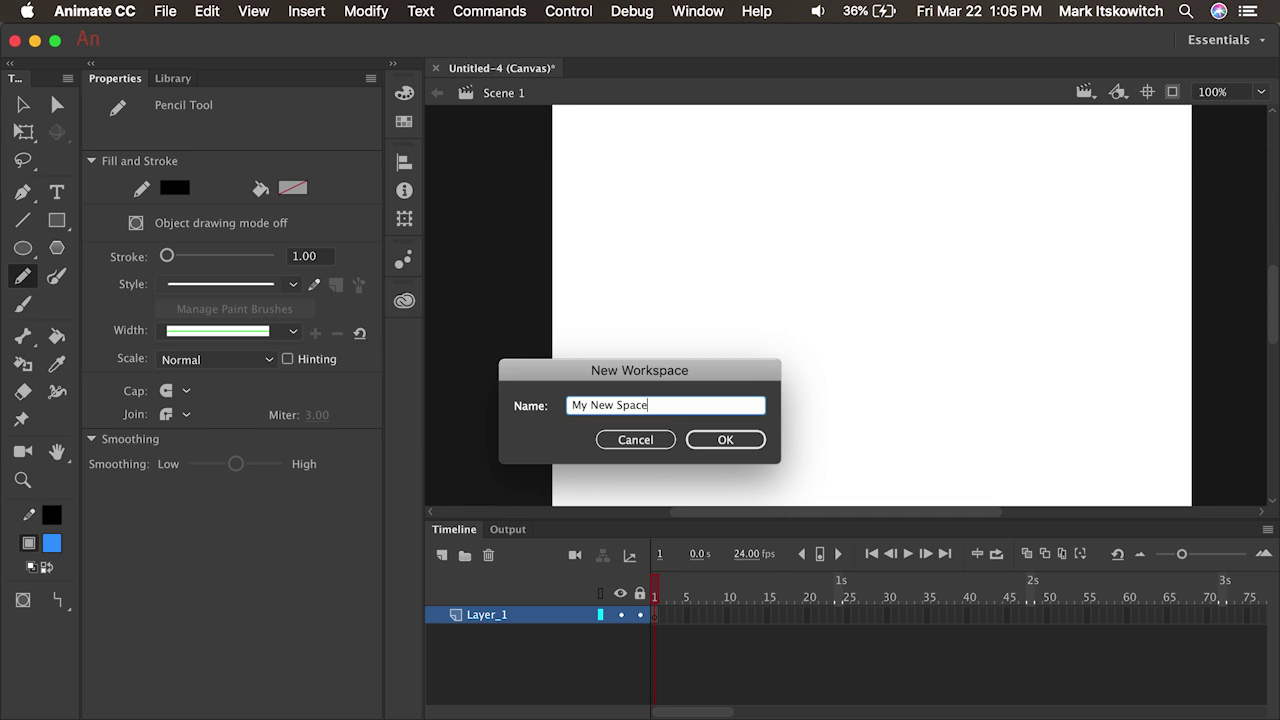
left_click(727, 440)
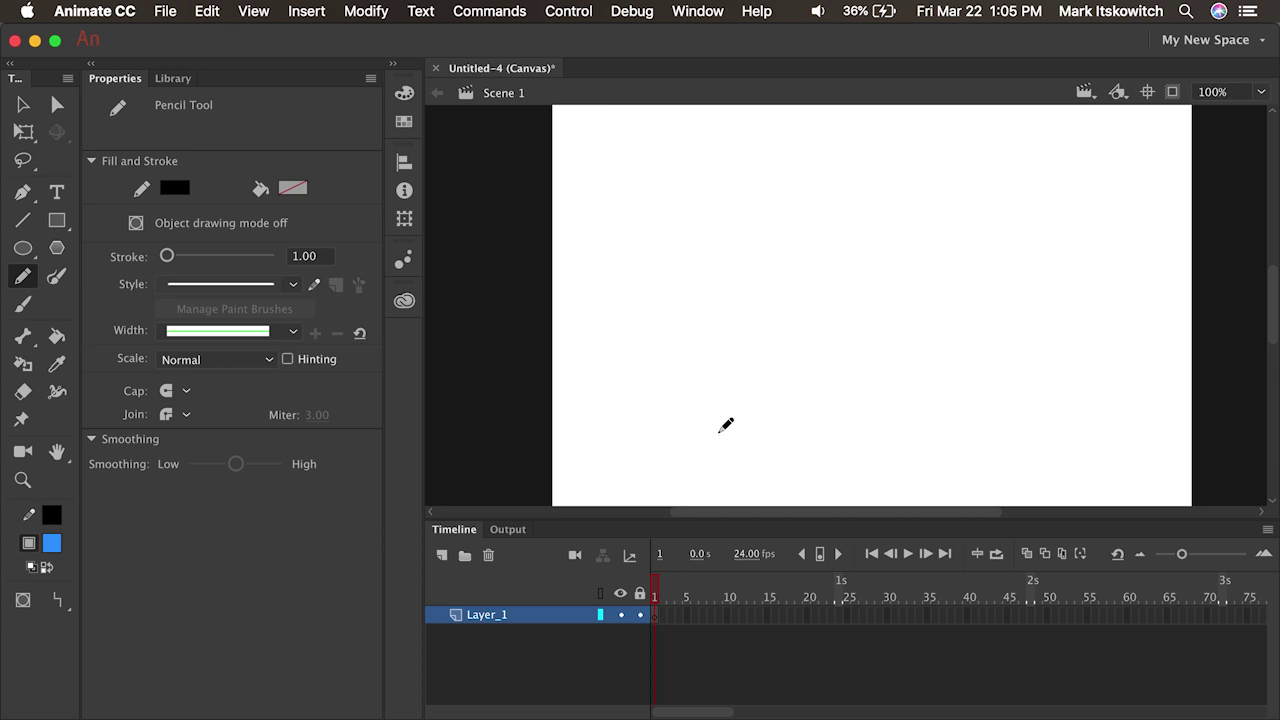
left_click(697, 11)
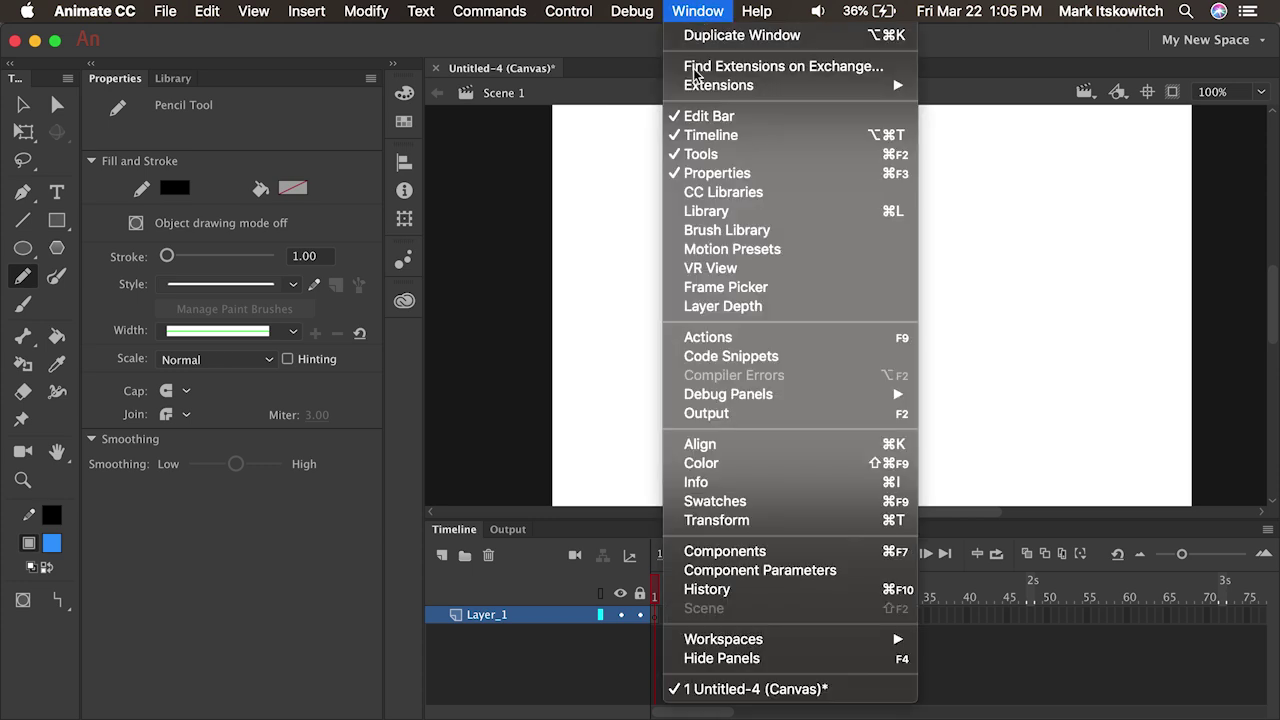
mouse_move(699, 641)
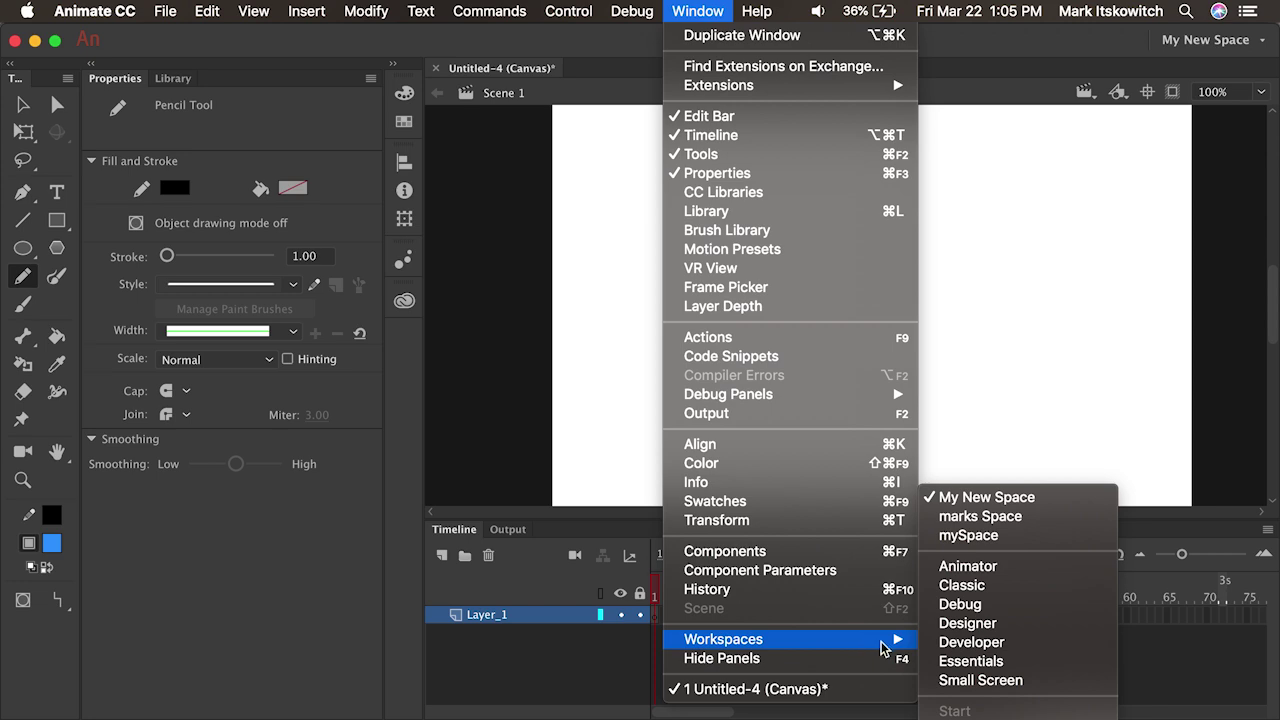
left_click(966, 661)
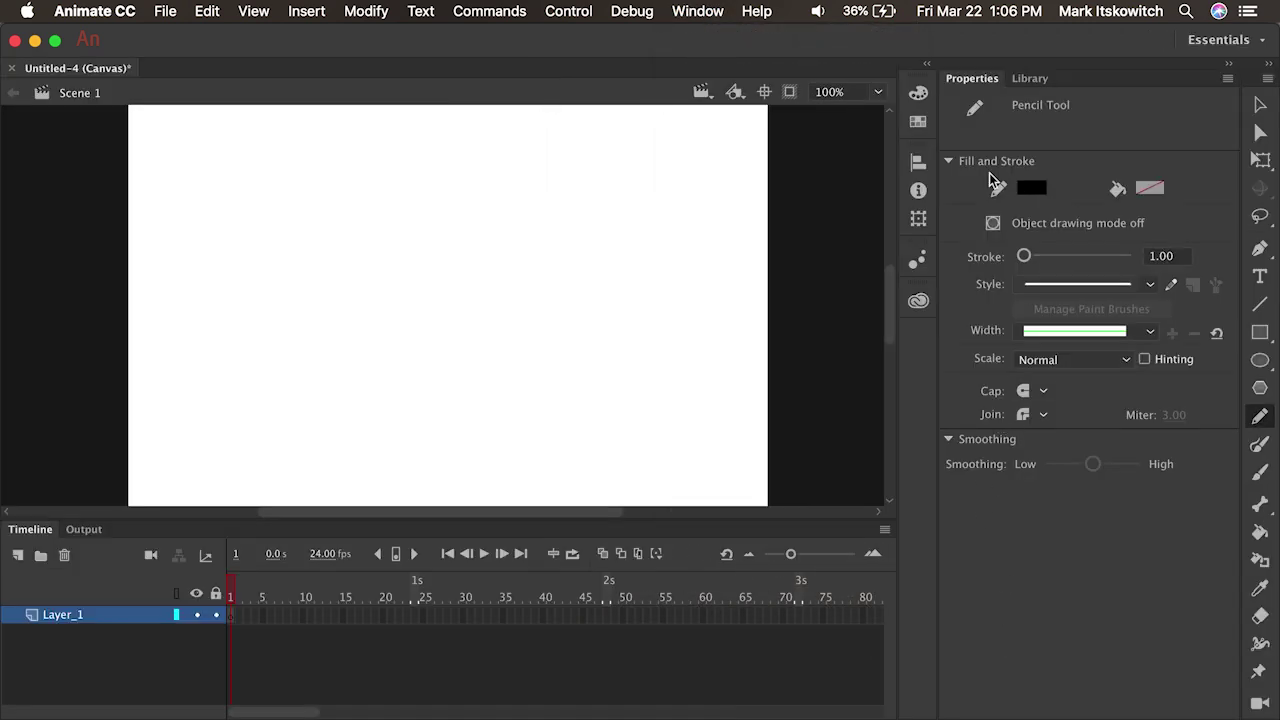
left_click(697, 12)
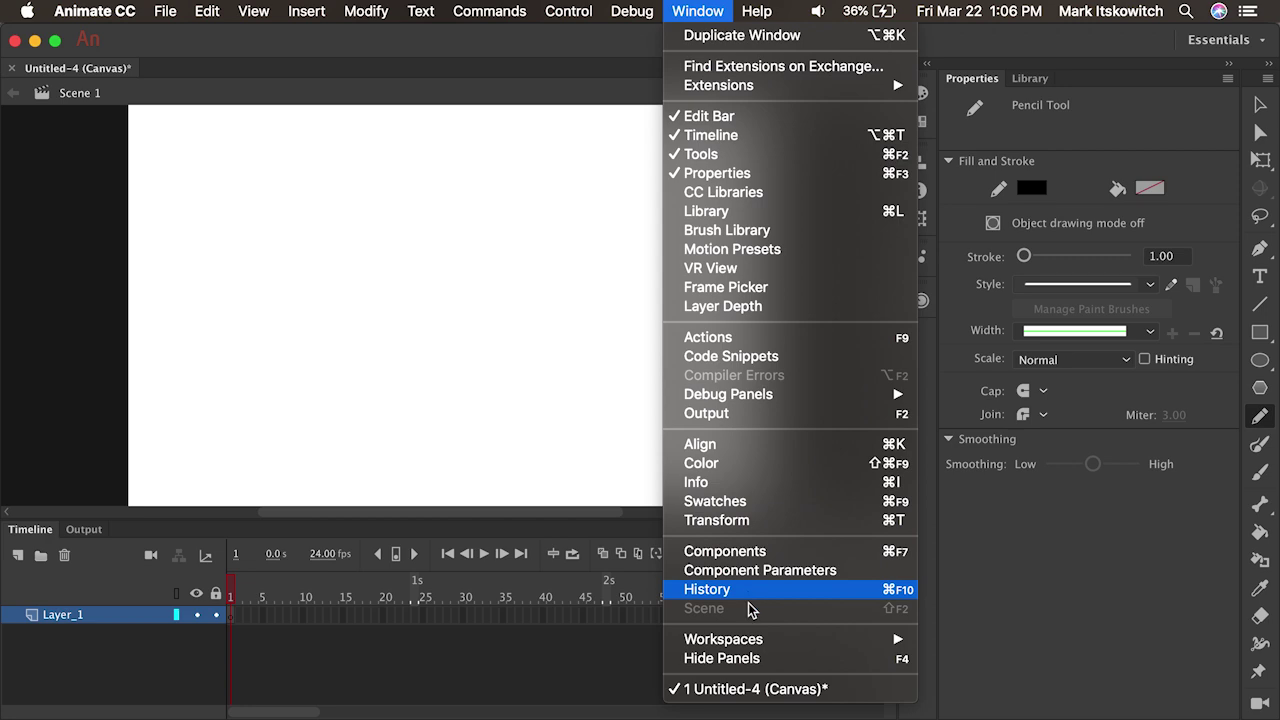
mouse_move(756, 645)
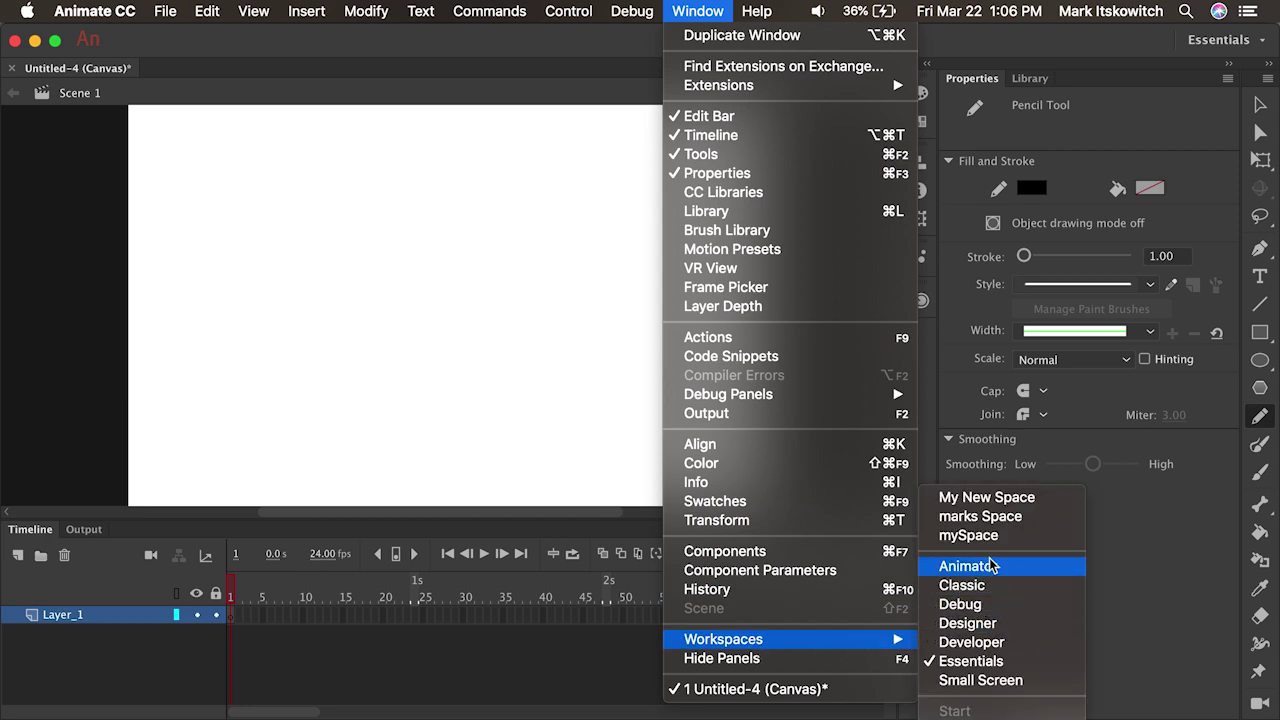
left_click(1046, 497)
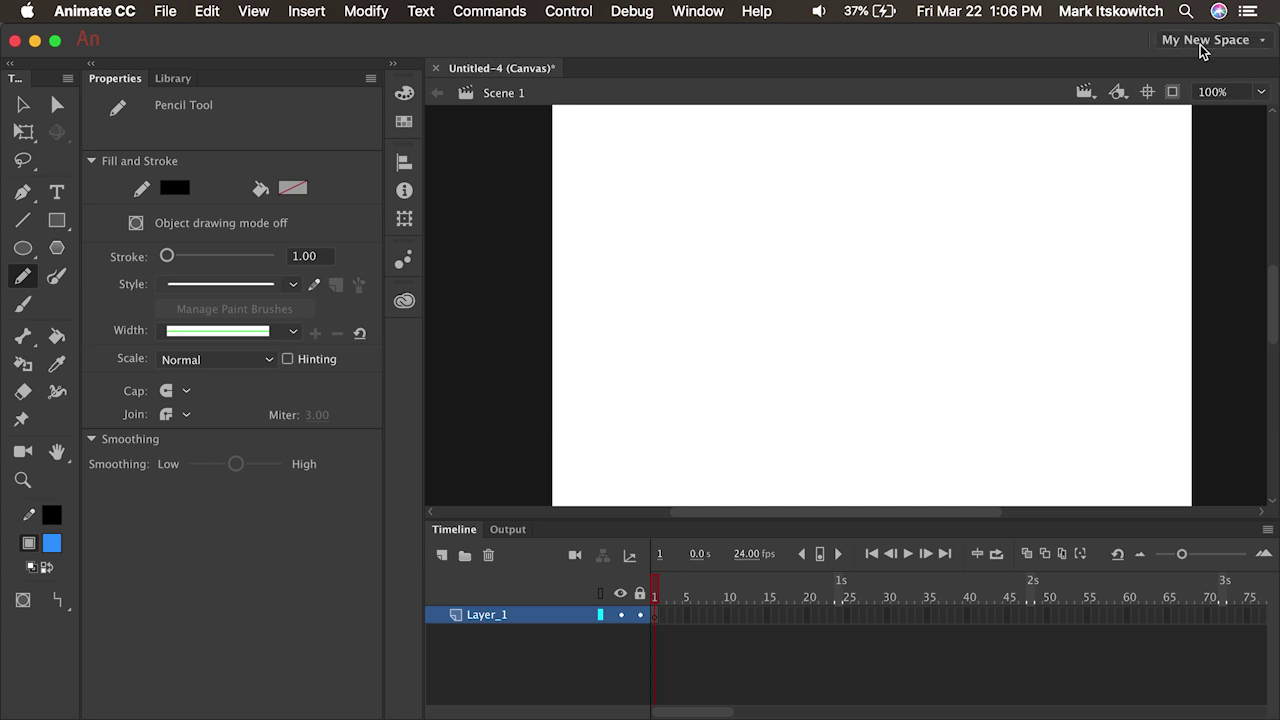
left_click(1250, 42)
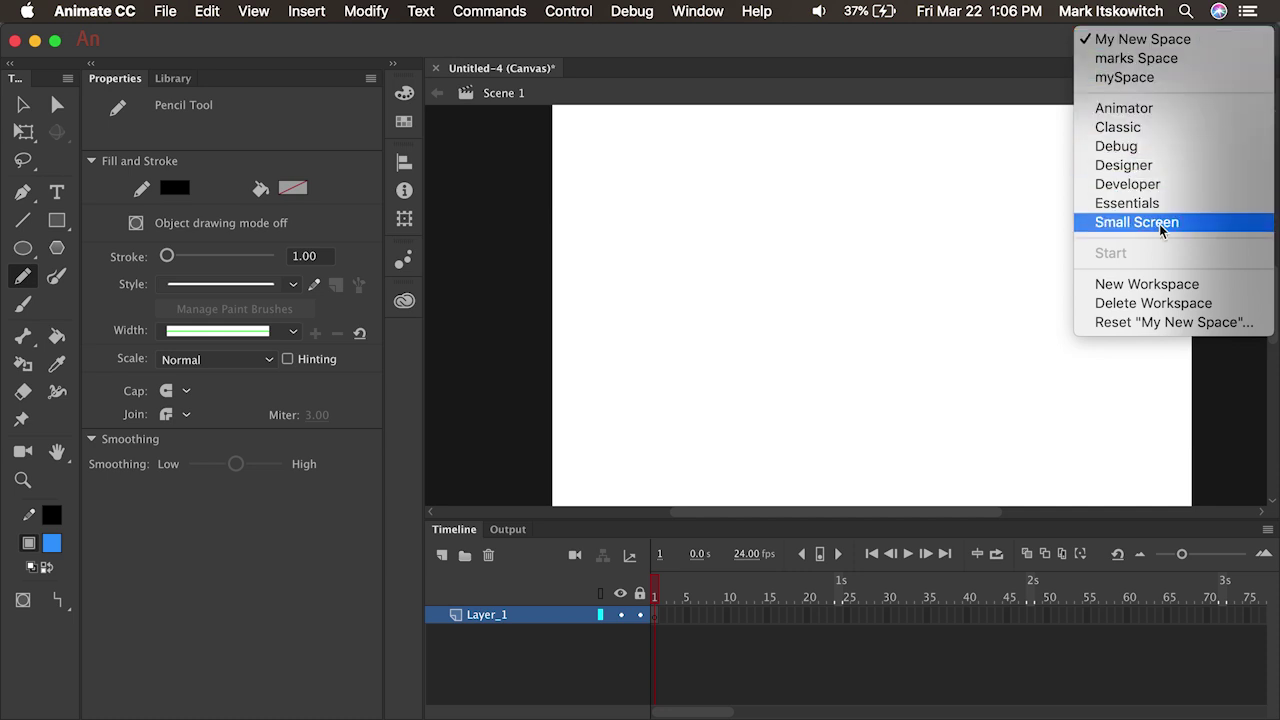
left_click(1141, 127)
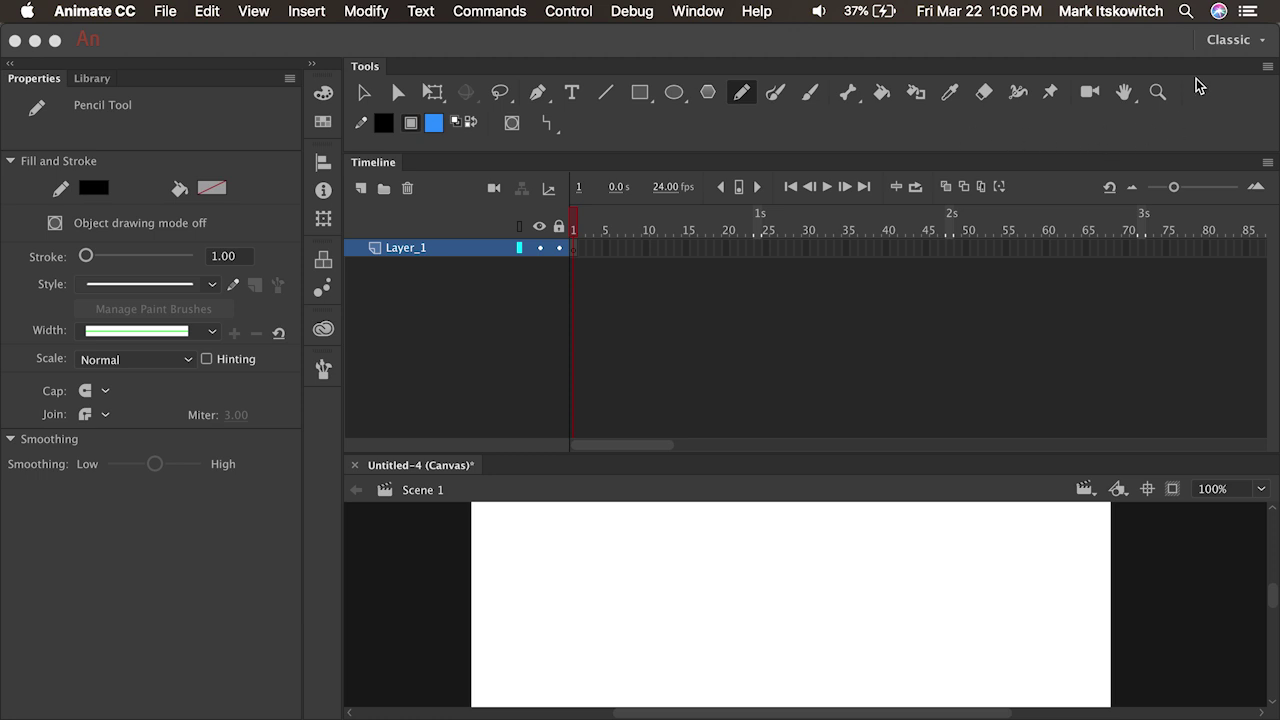
left_click(1238, 40)
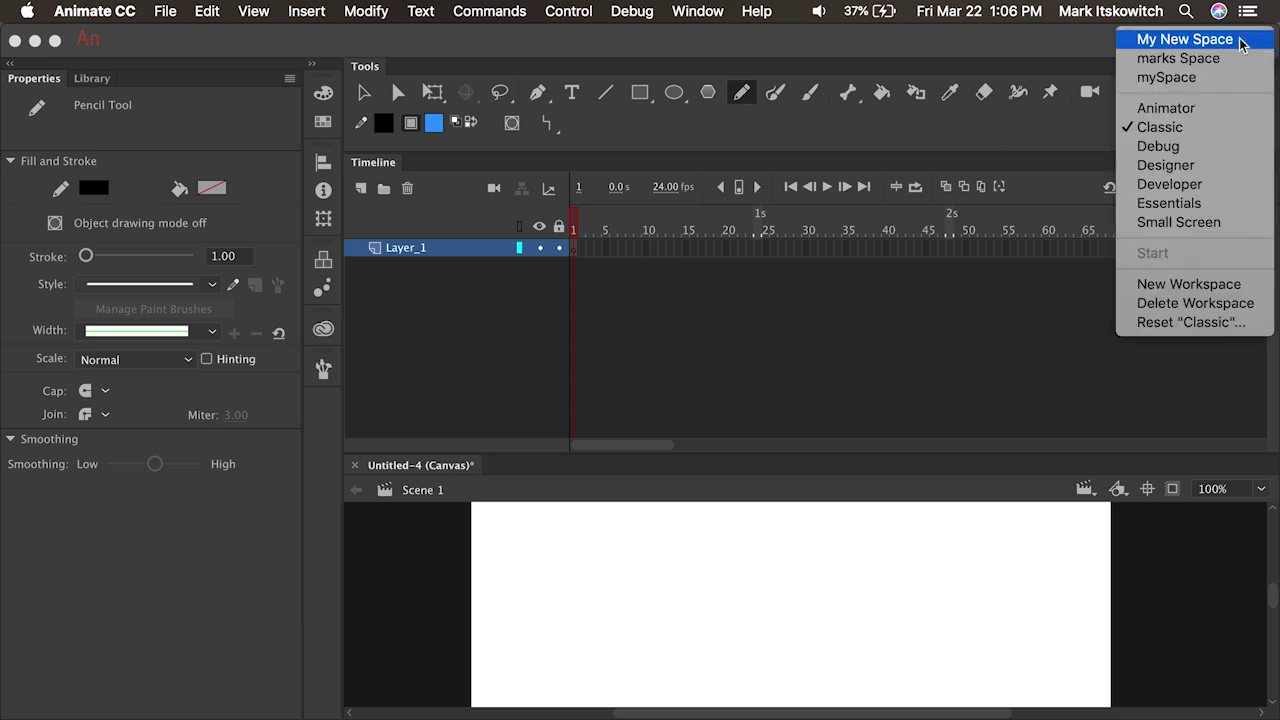
left_click(1180, 205)
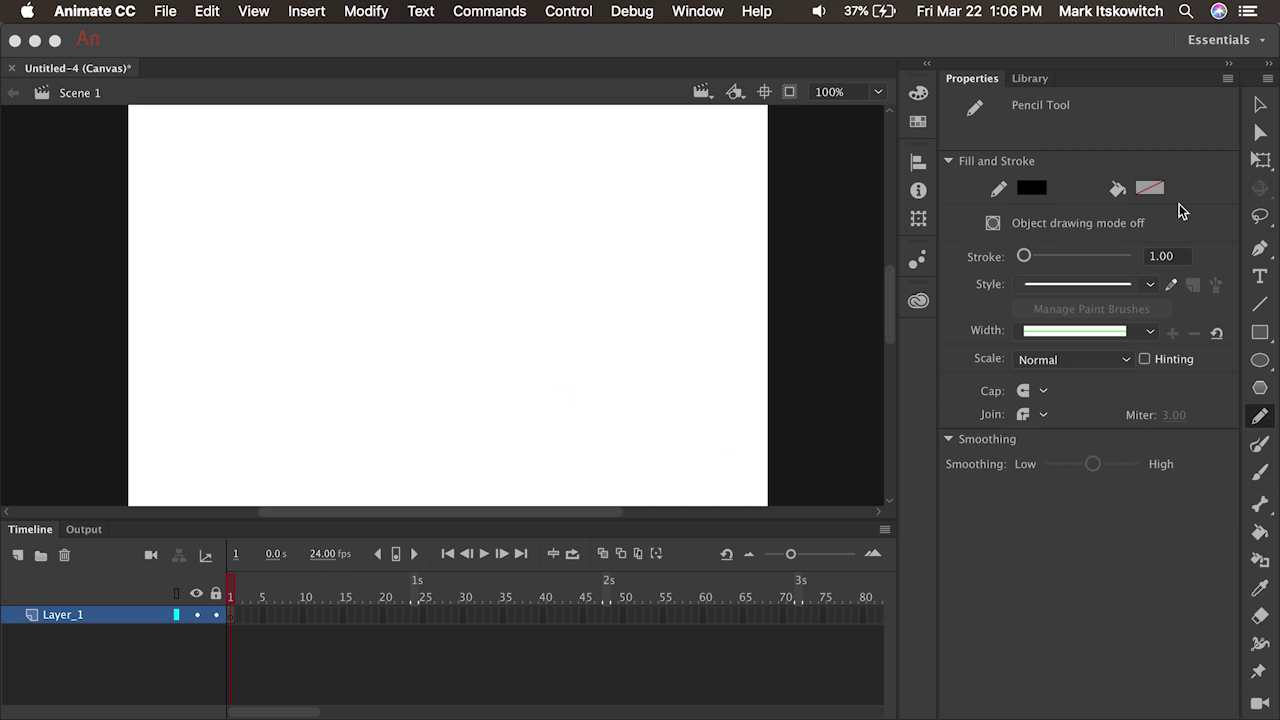
left_click(1225, 40)
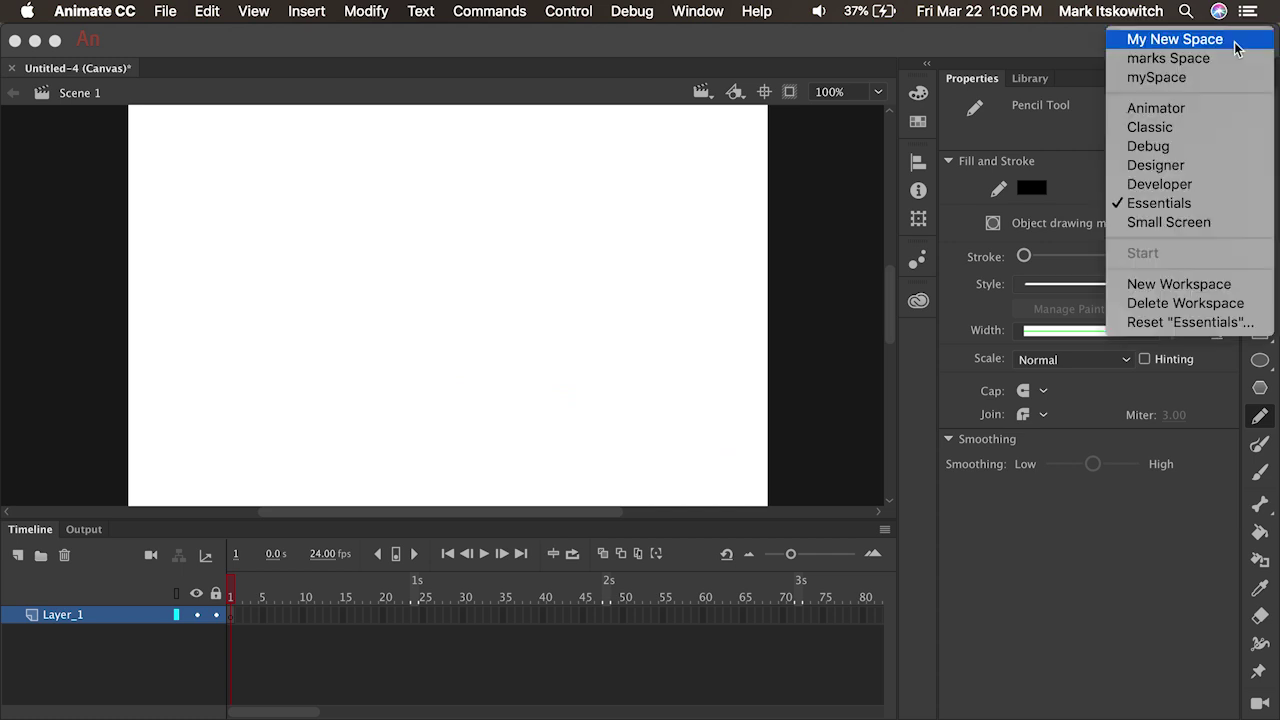
left_click(1175, 40)
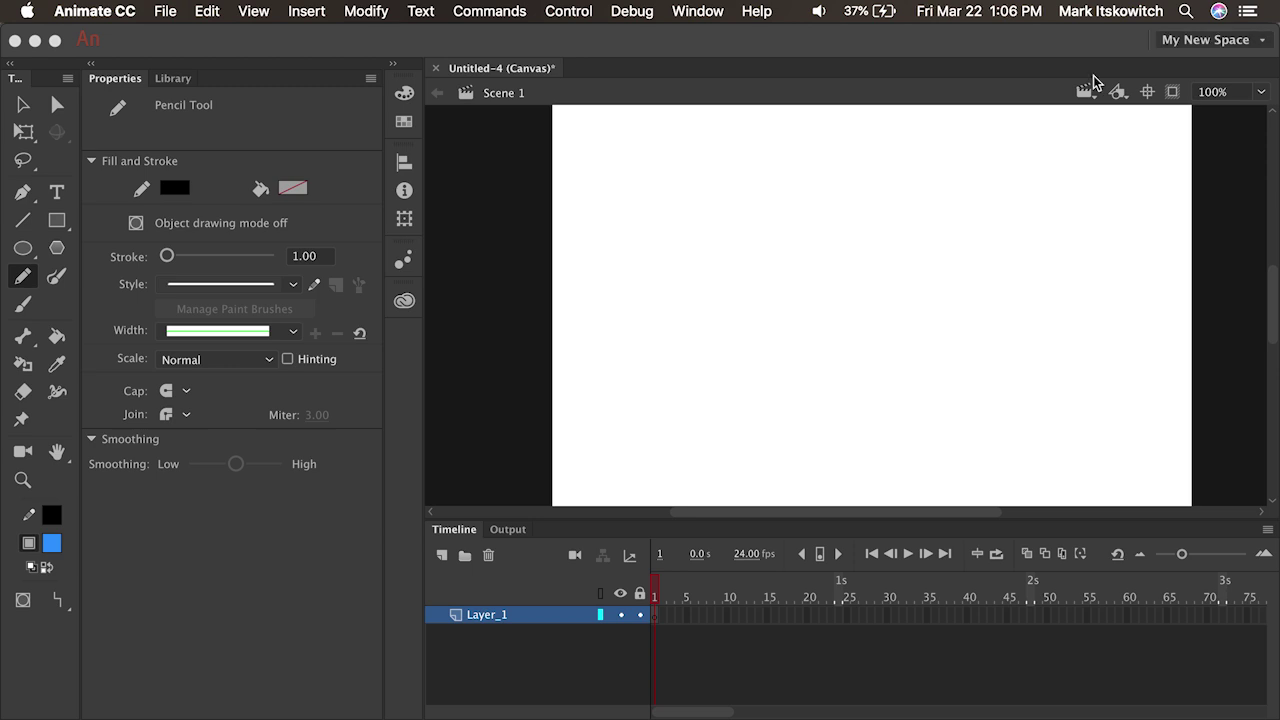